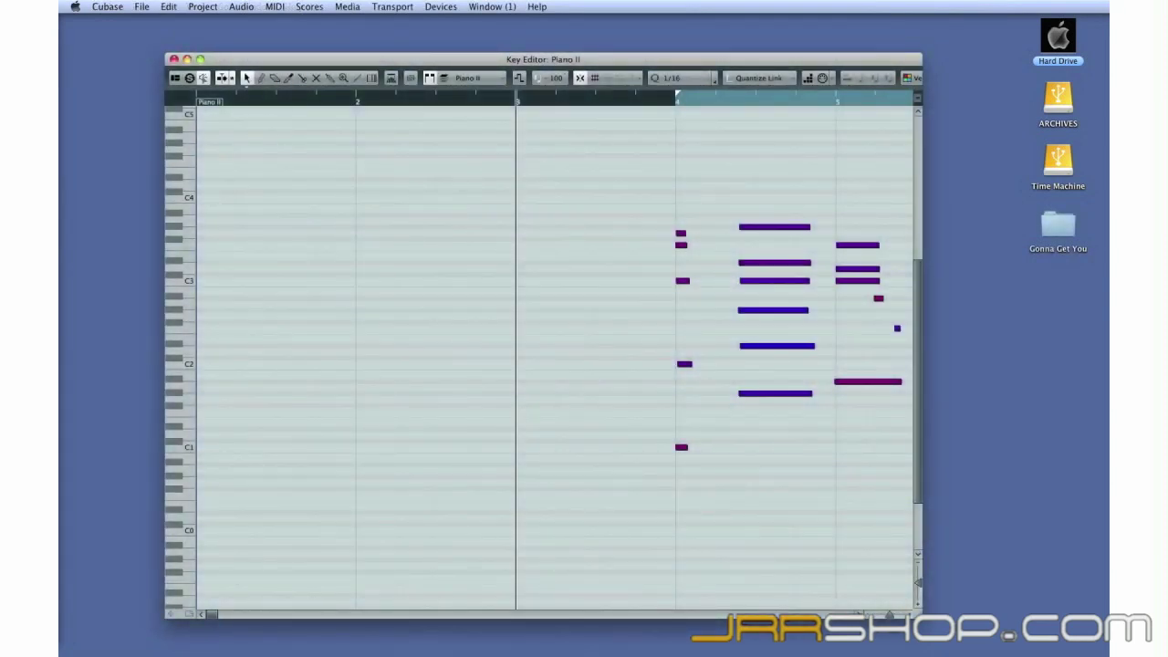
Step: Play back the Piano II part from bar 3
key("space")
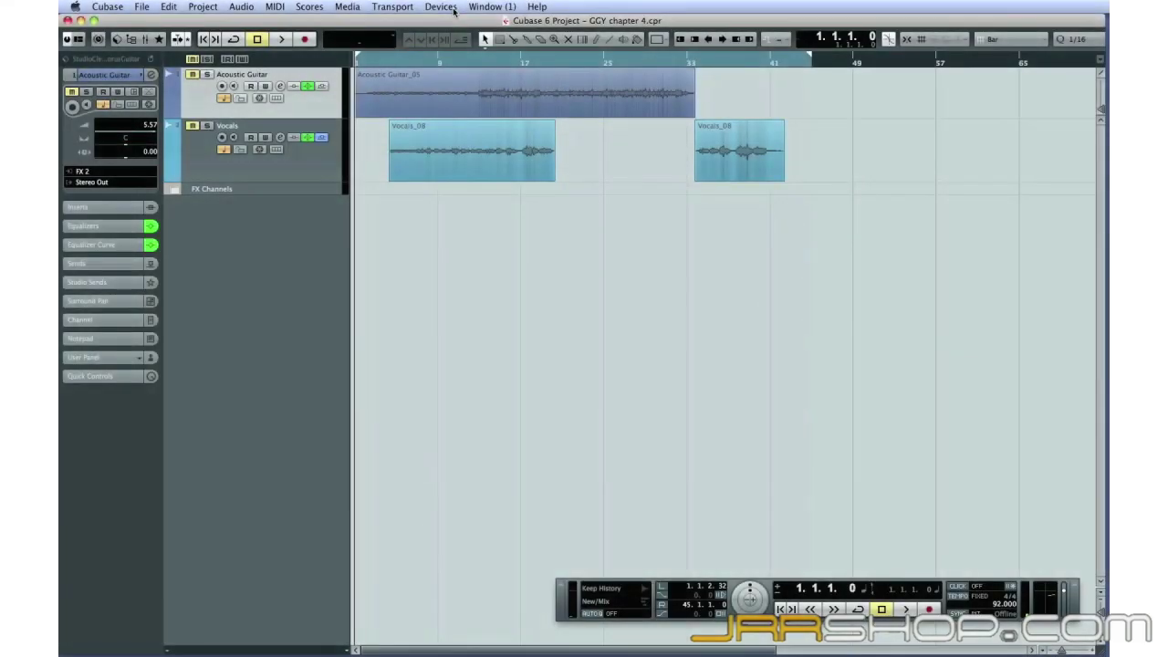
Step: Load Drum > Groove Agent ONE into slot 1 of the VST Instruments rack
left_click(450, 7)
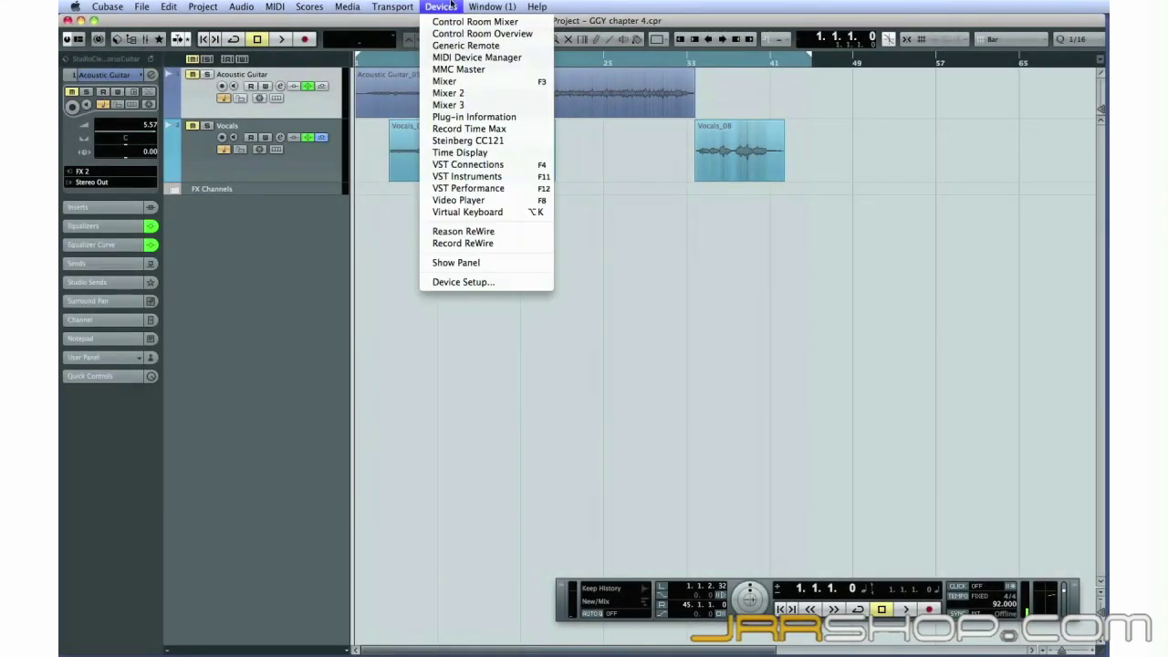
left_click(521, 178)
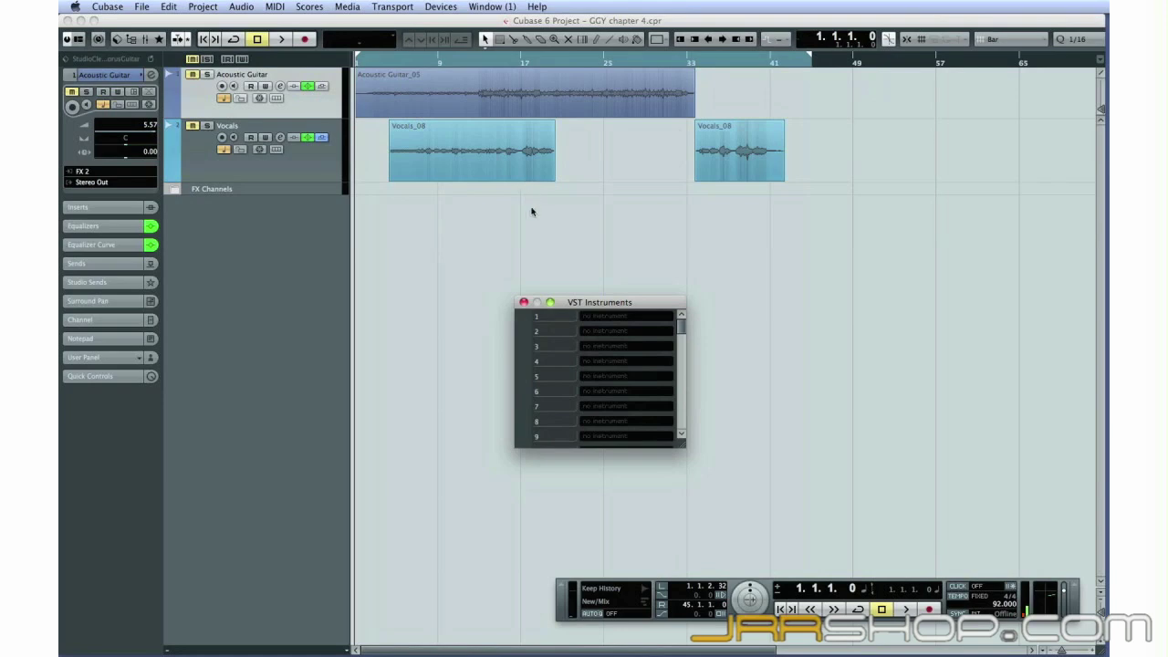
left_click(610, 318)
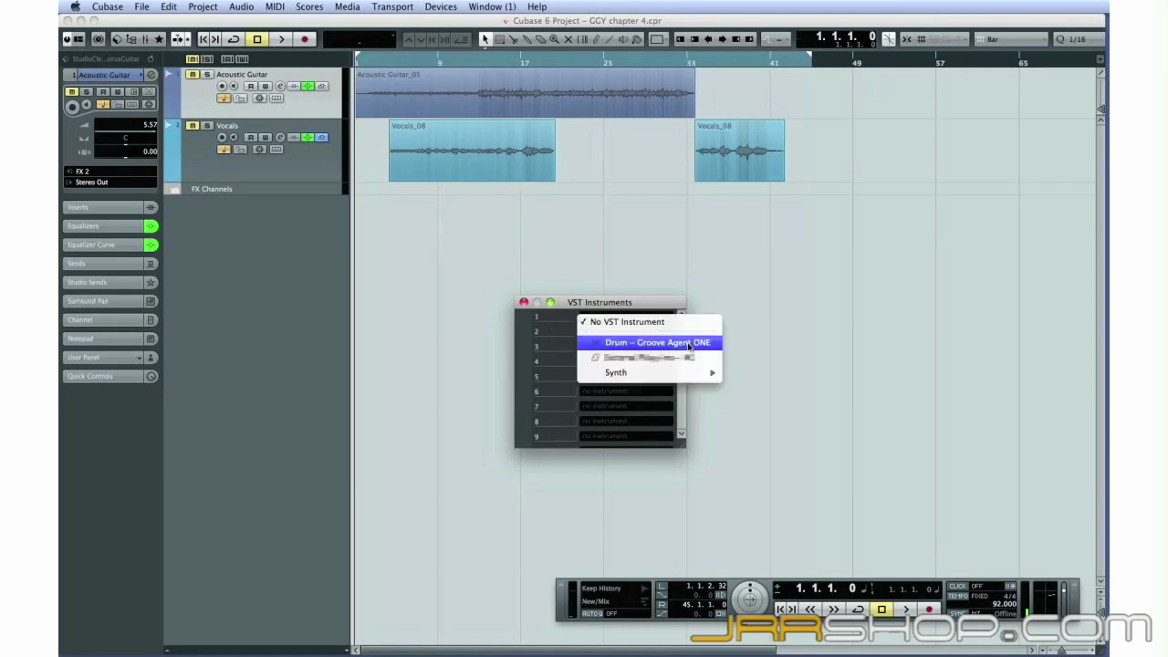
mouse_move(687, 370)
left_click(713, 344)
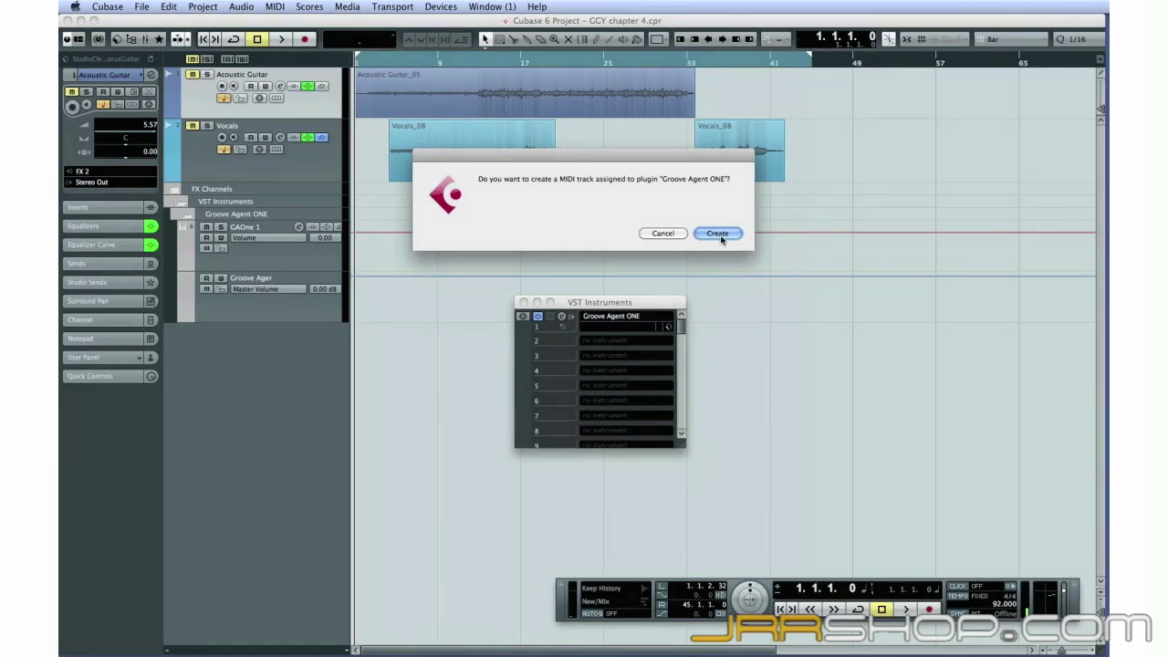
Step: Decline the MIDI track prompt and load the Vinyl Kit preset into Groove Agent ONE
left_click(663, 233)
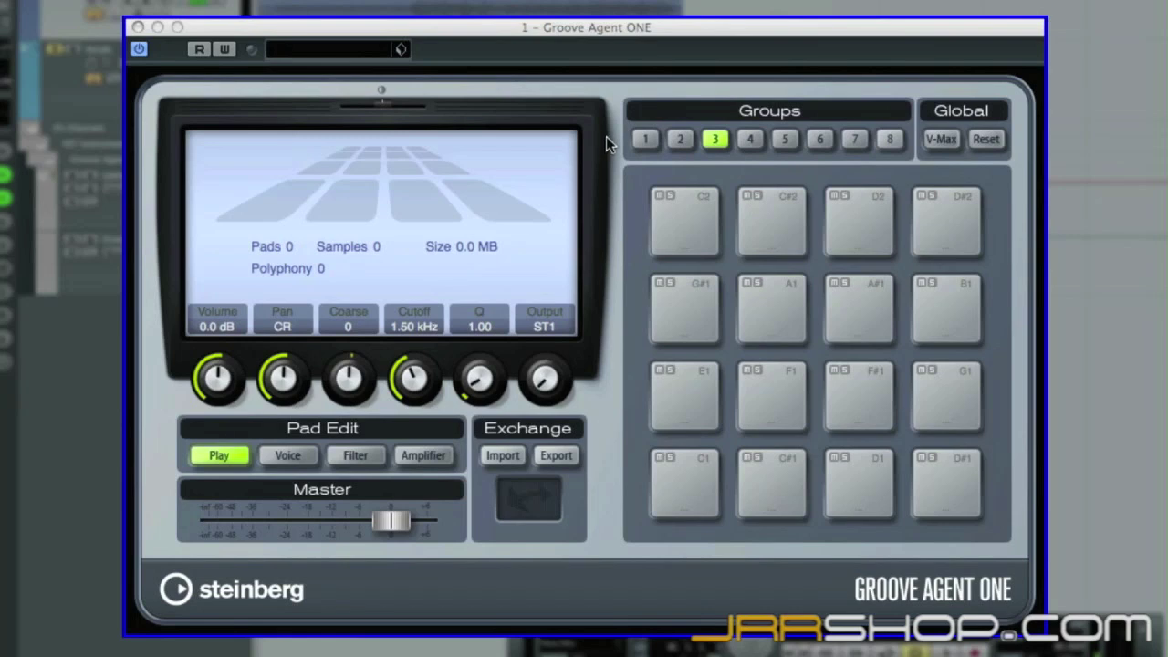
left_click(501, 33)
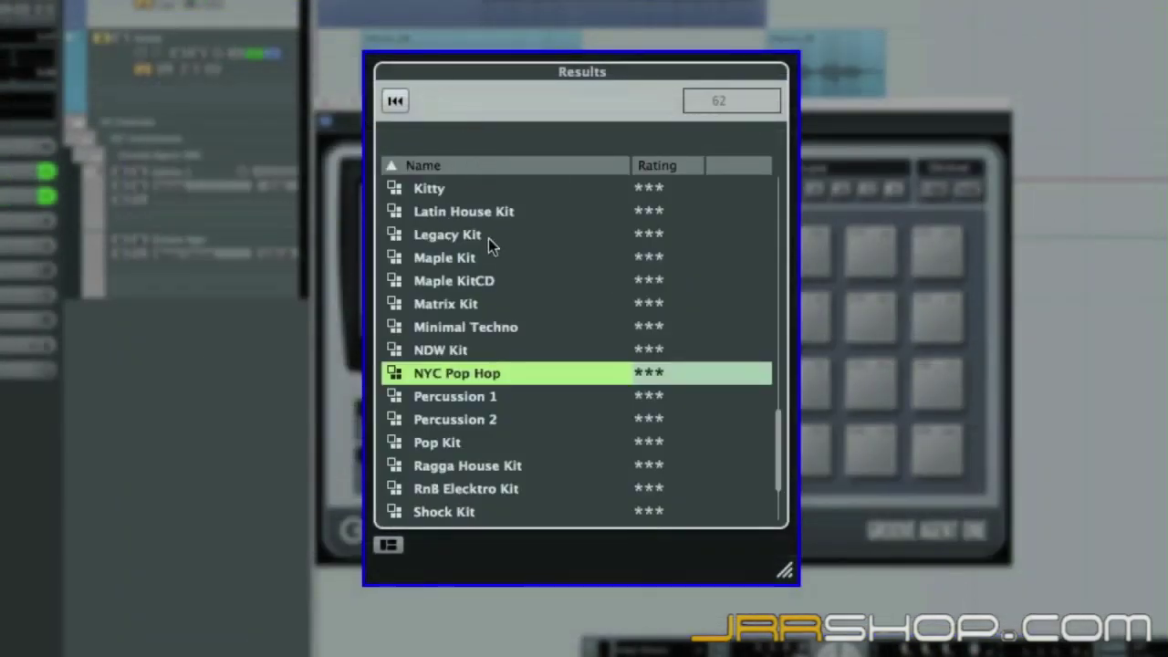
scroll(497, 429, "down", 5)
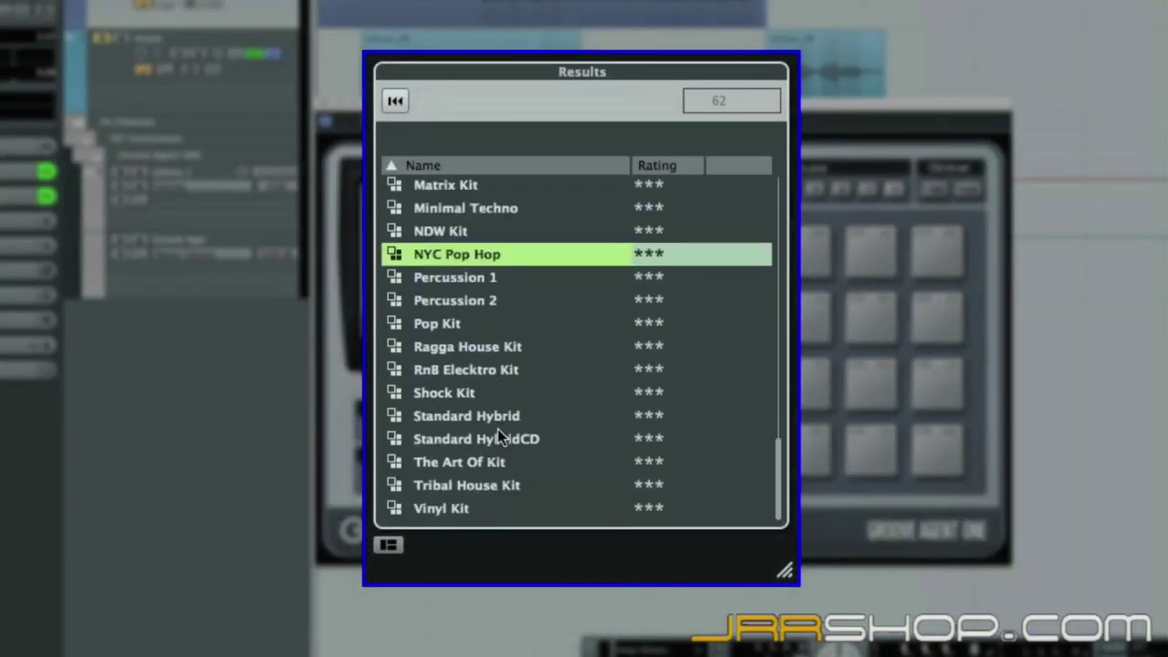
left_click(472, 507)
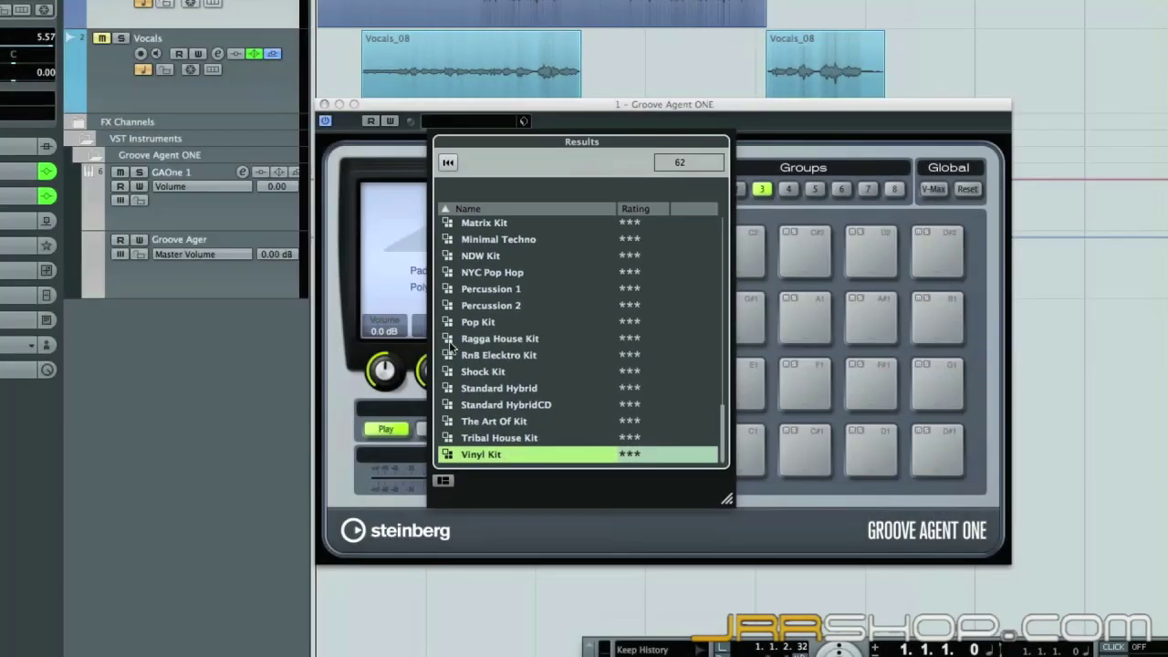
double_click(486, 492)
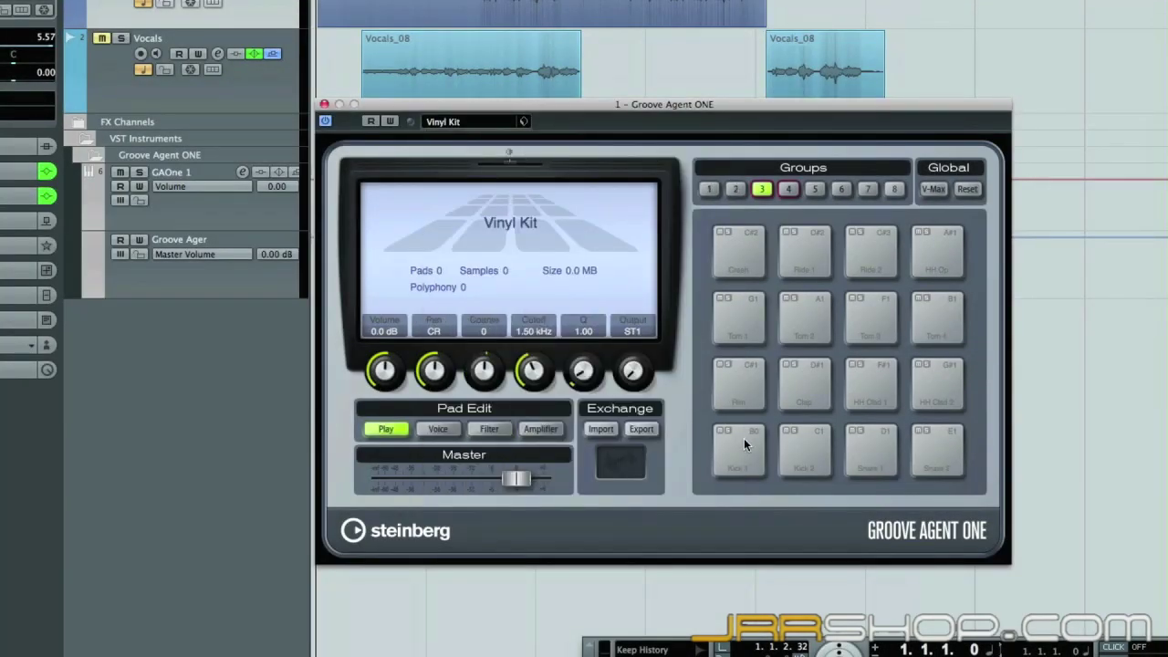
Step: Audition the open and closed hi-hat pads, then close Groove Agent ONE and select Vocals
left_click(744, 438)
left_click(927, 260)
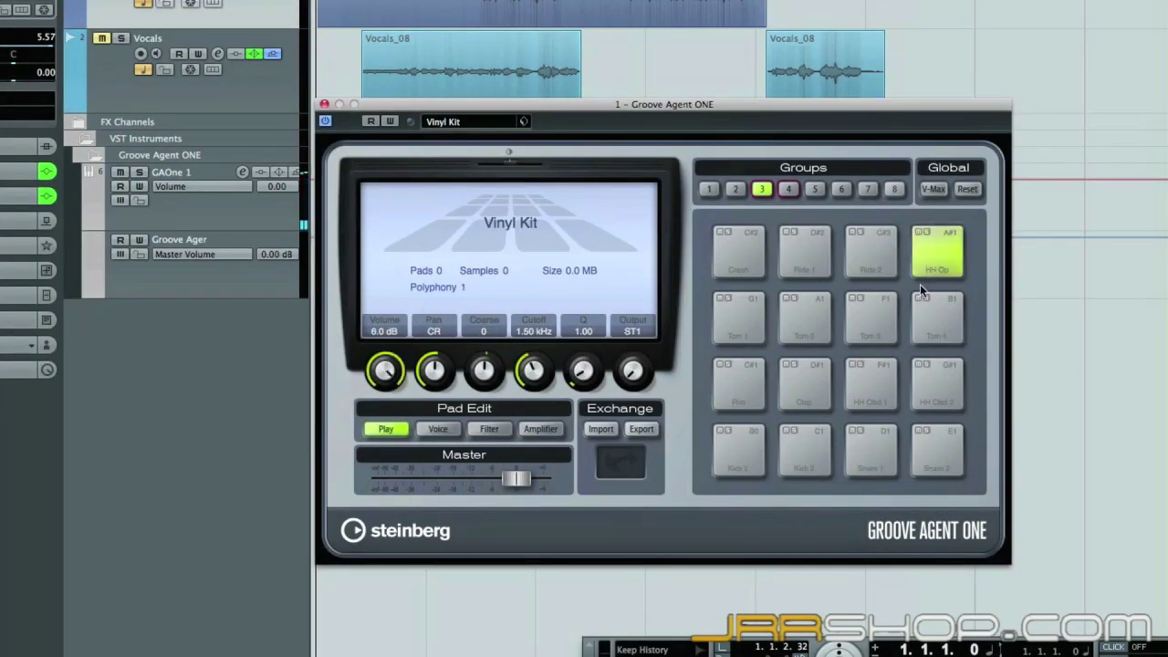
left_click(865, 389)
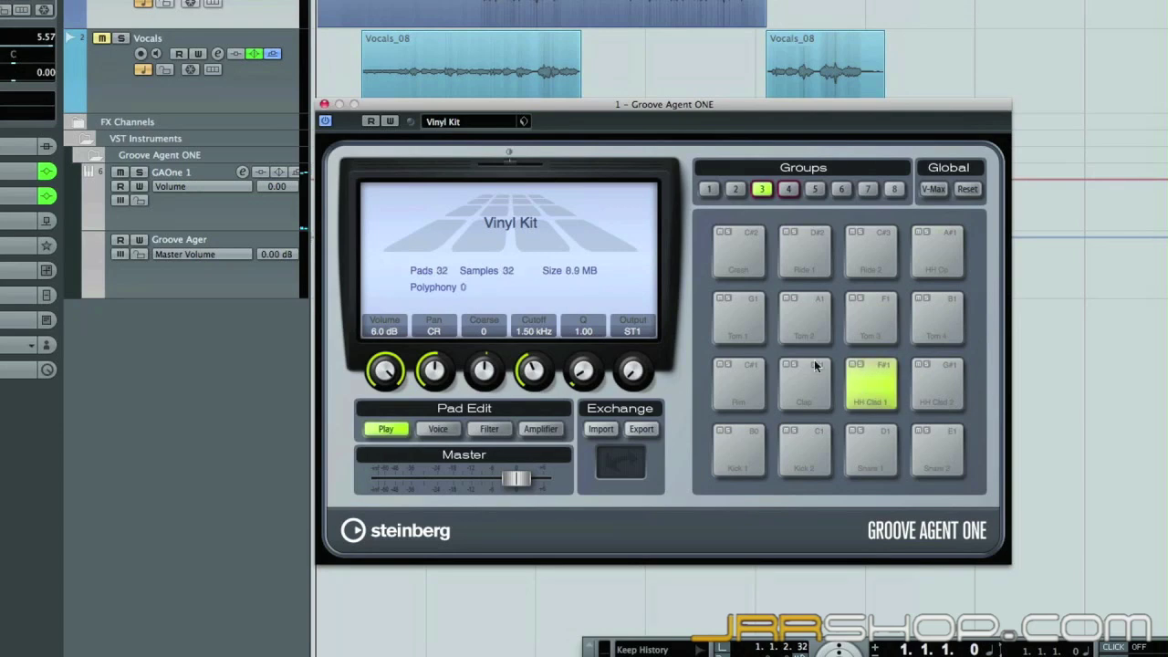
left_click(325, 106)
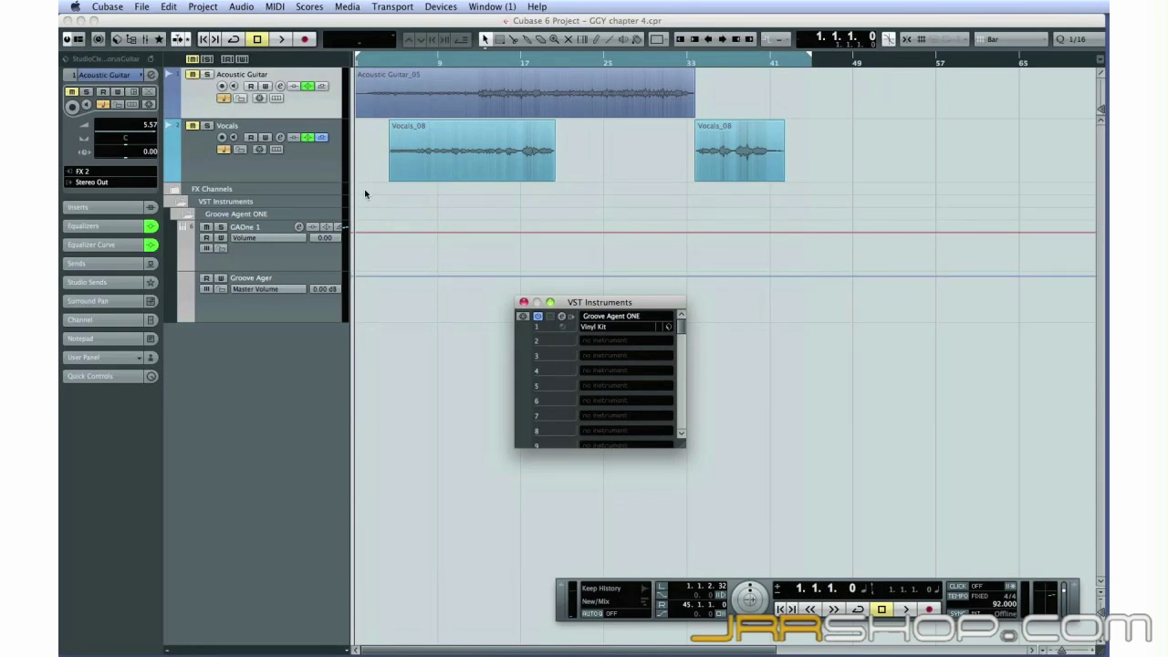
left_click(323, 175)
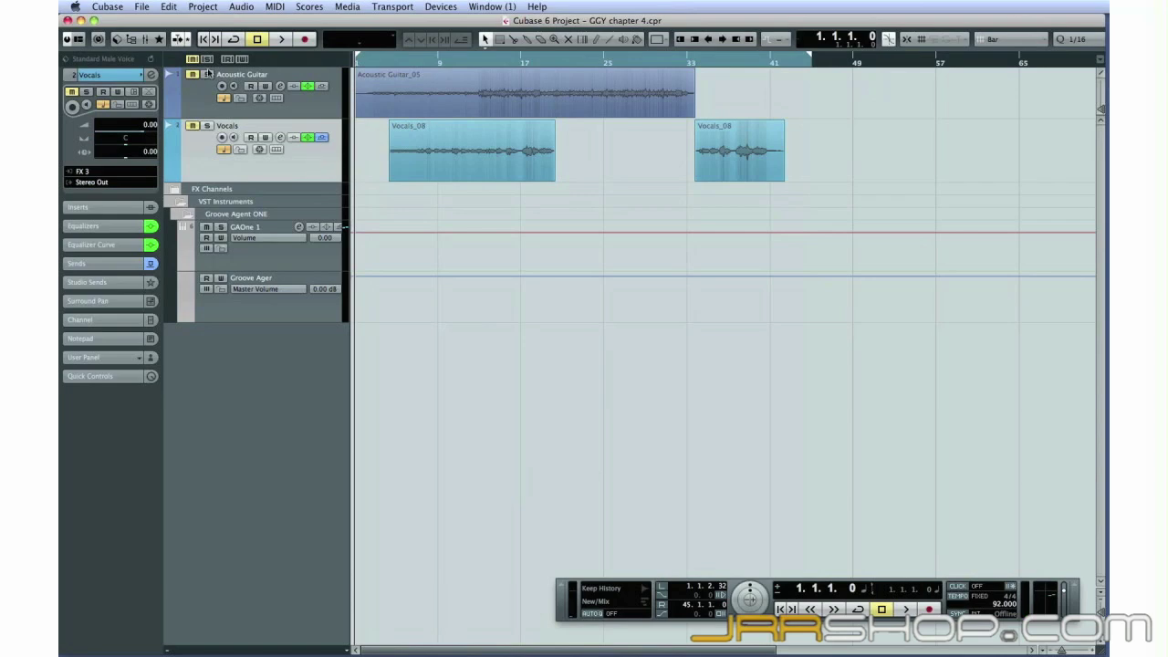
Step: Add a single MIDI track, MIDI 01, below the Vocals track
left_click(206, 6)
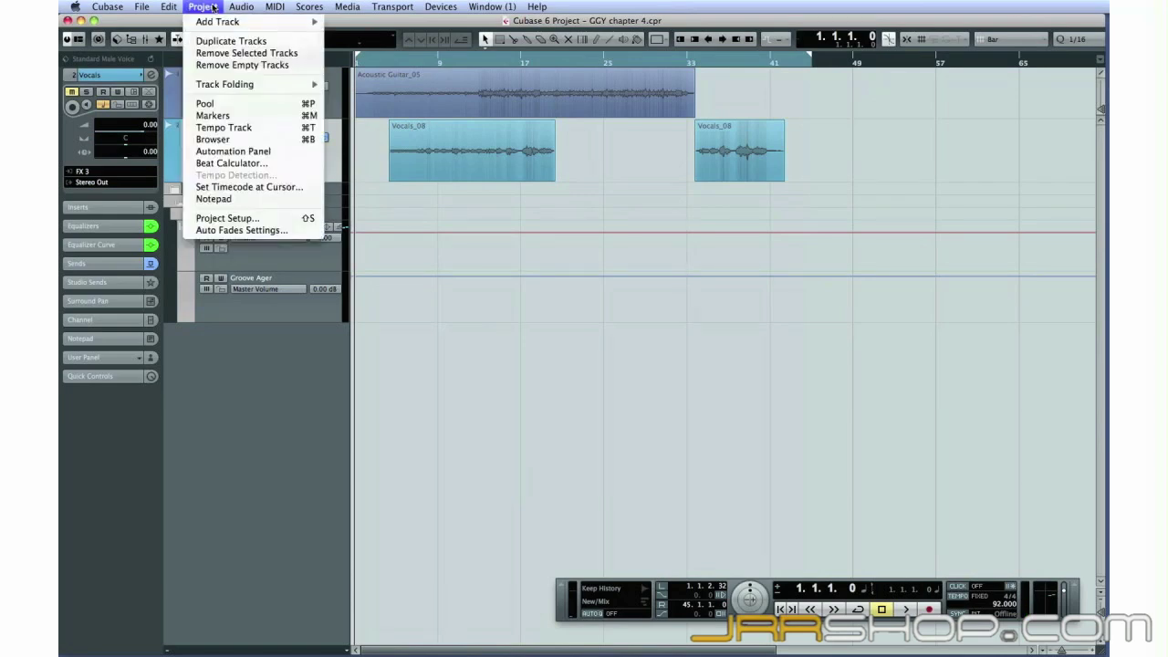
mouse_move(265, 23)
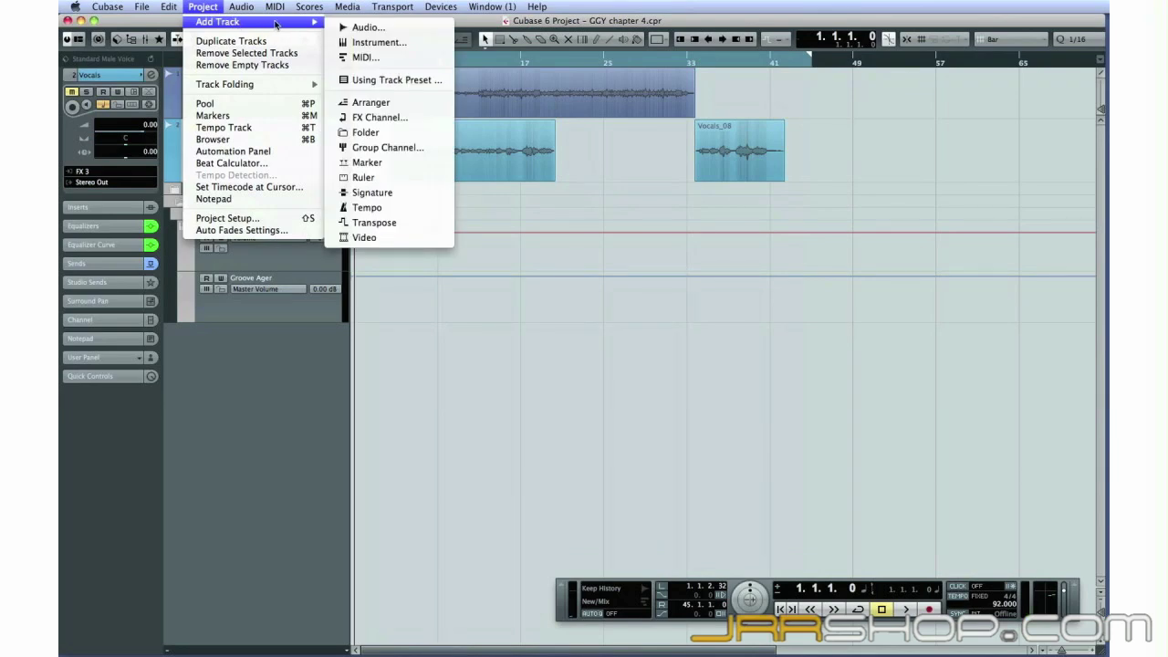
left_click(365, 57)
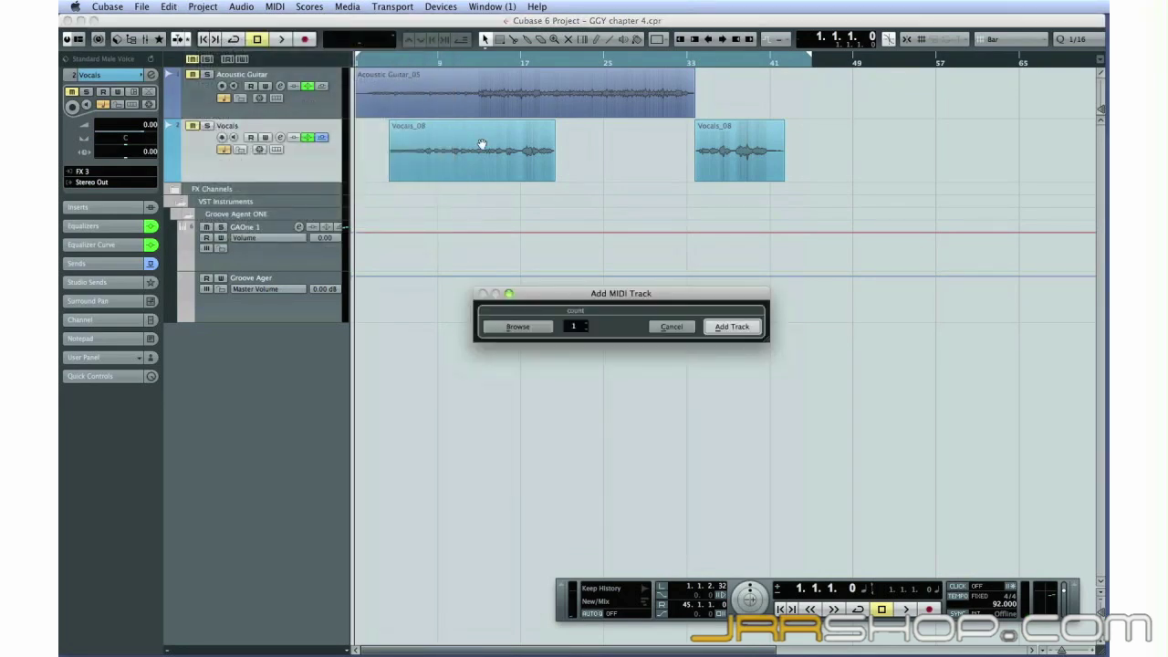
left_click(728, 330)
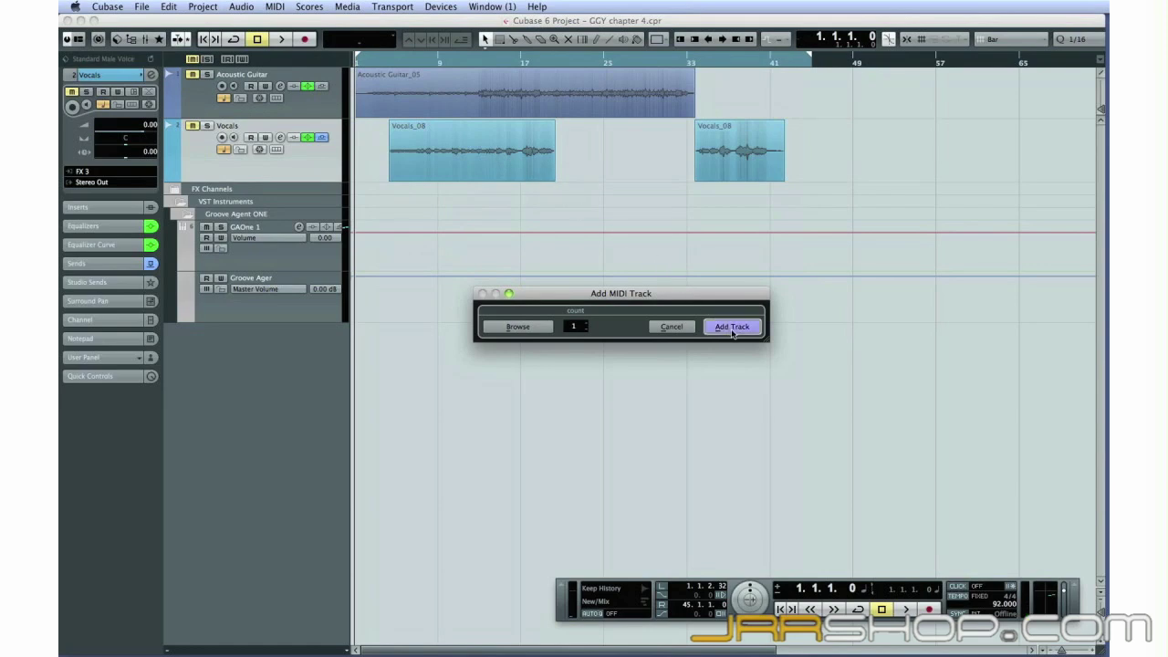
left_click(731, 329)
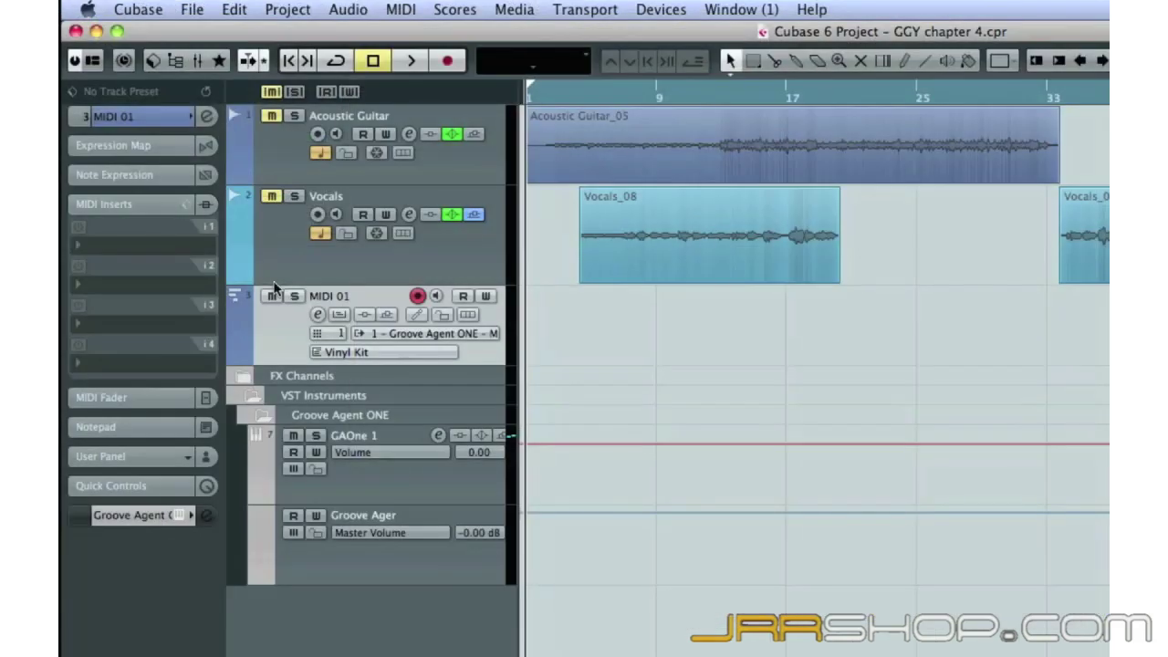
left_click(196, 166)
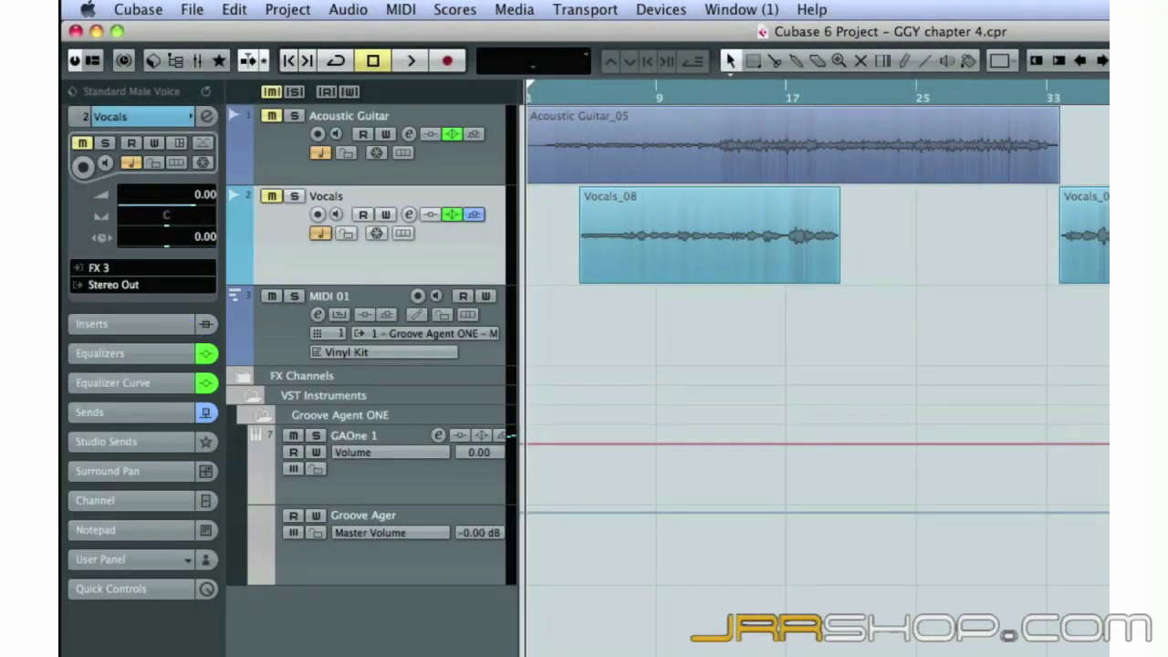
Step: Confirm MIDI 01 outputs to Groove Agent ONE and reveal its MIDI Inserts slots
left_click(302, 321)
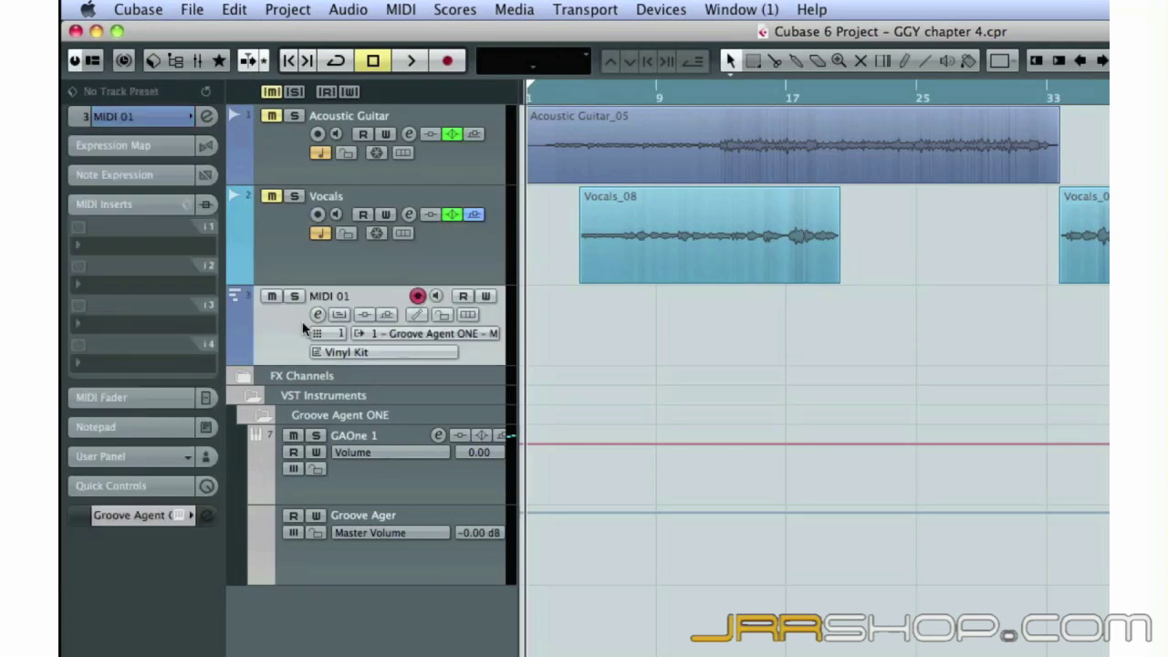
left_click(125, 116)
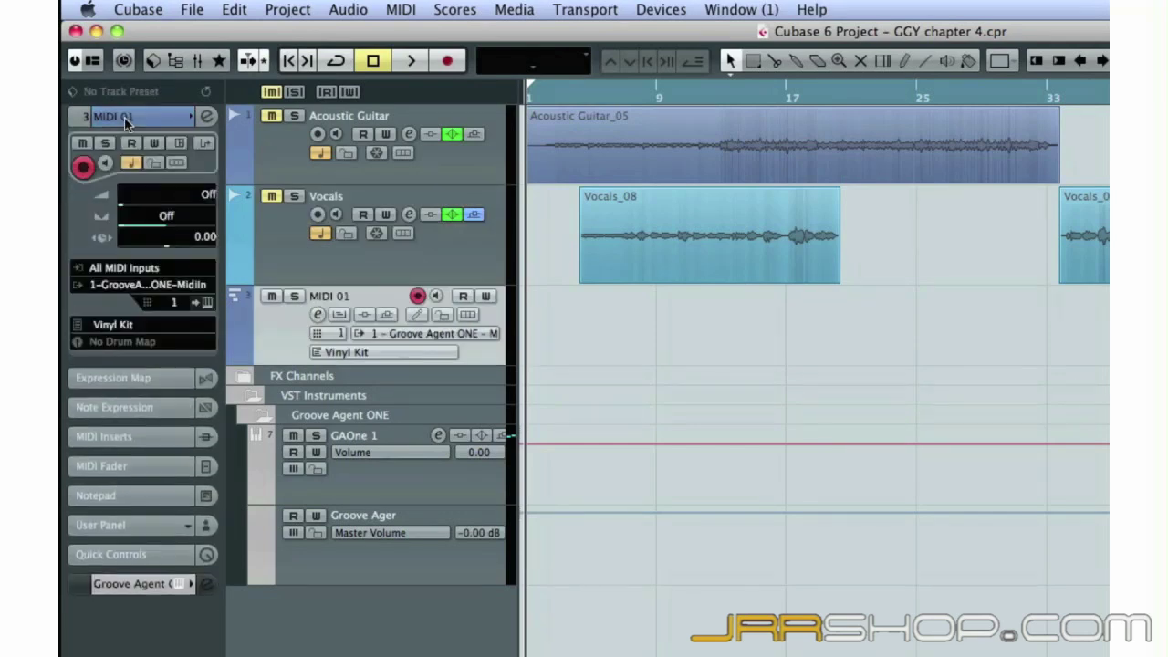
left_click(122, 284)
left_click(325, 284)
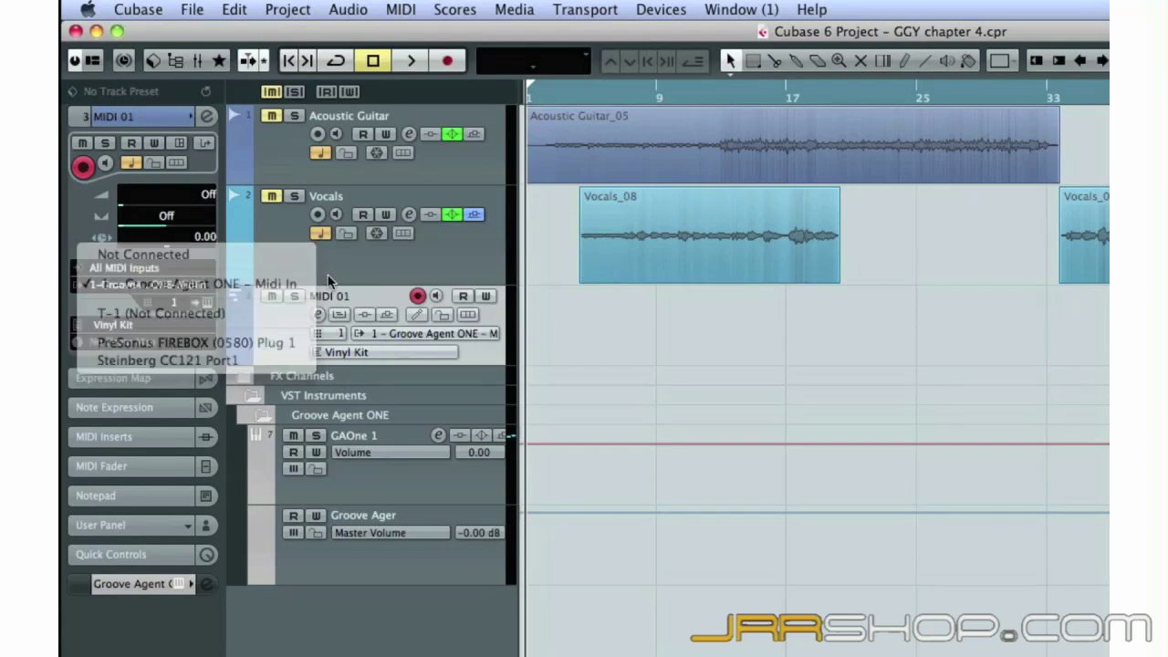
left_click(139, 441)
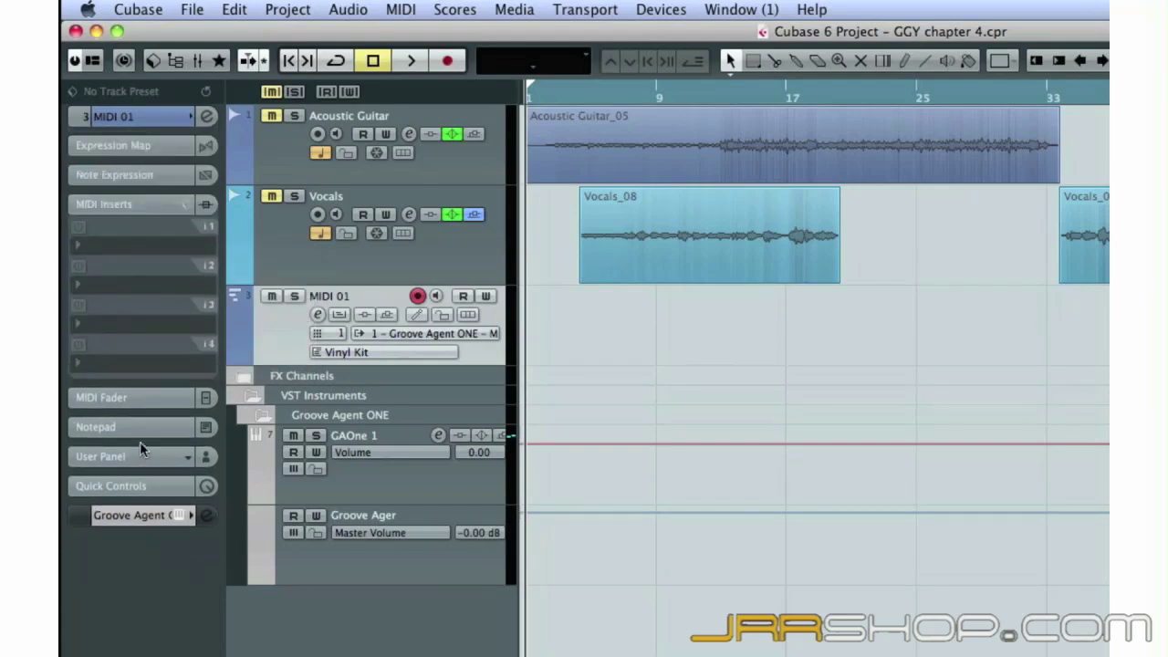
left_click(107, 245)
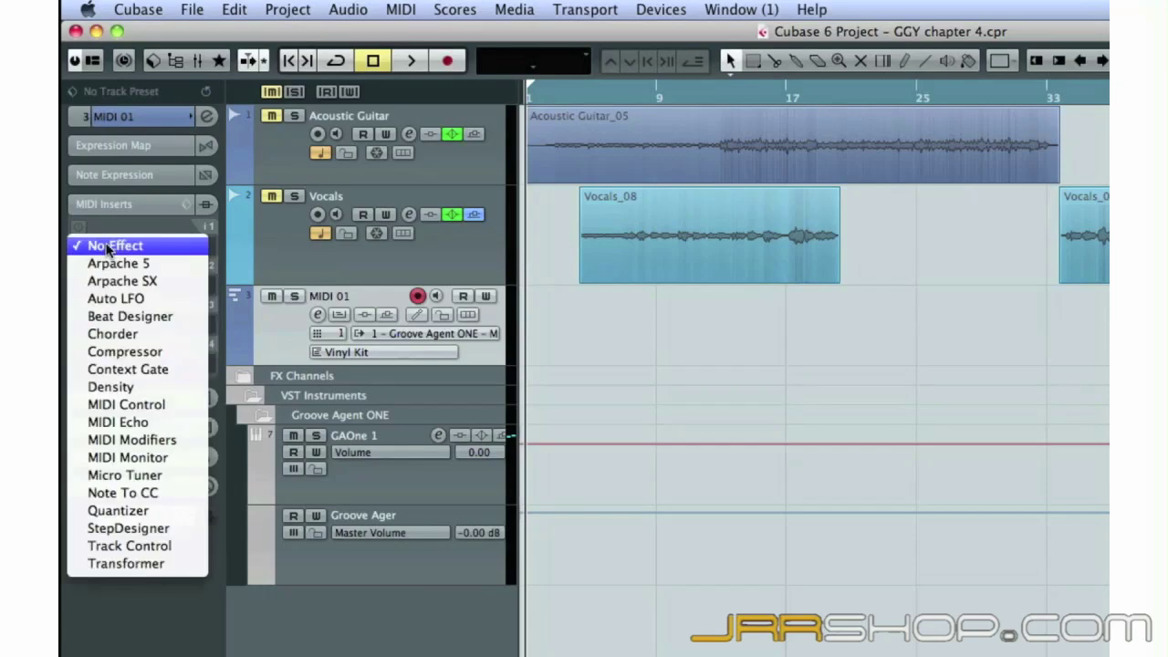
Step: Insert Beat Designer in MIDI 01's first insert and open its Load Preset list
left_click(140, 321)
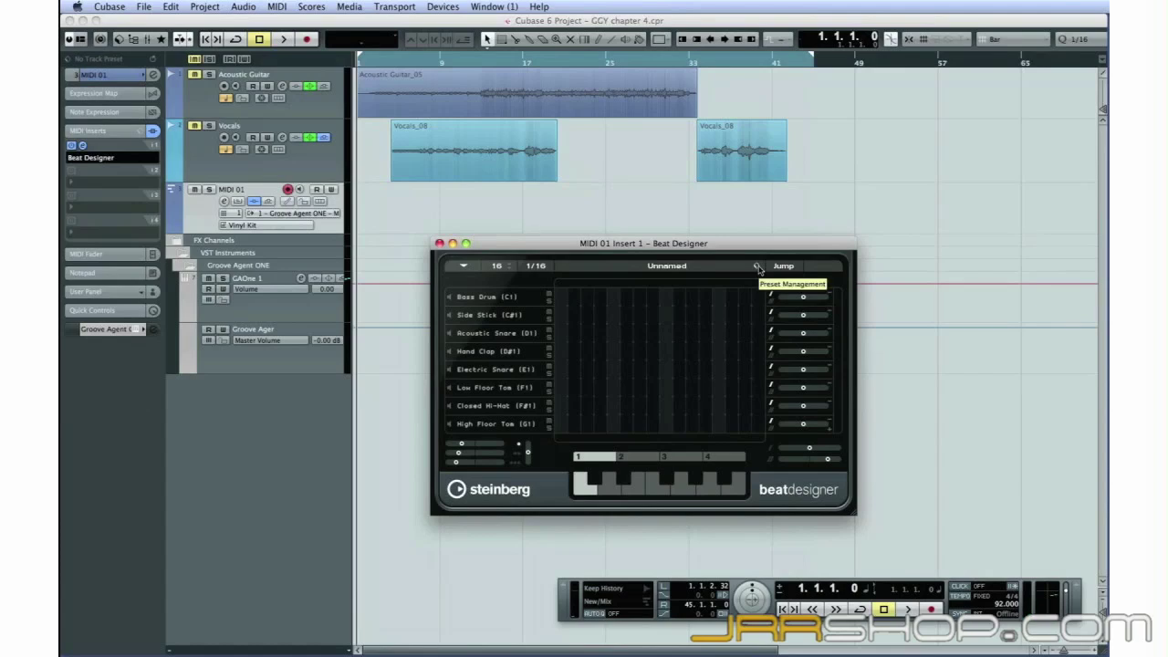
left_click(756, 267)
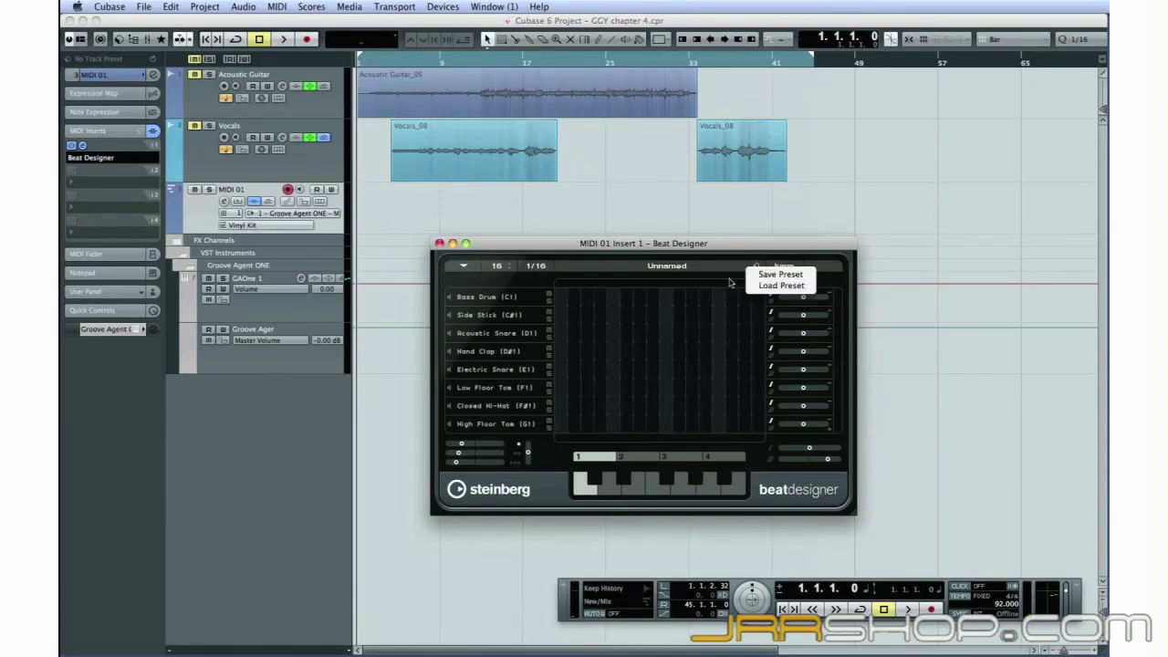
left_click(756, 286)
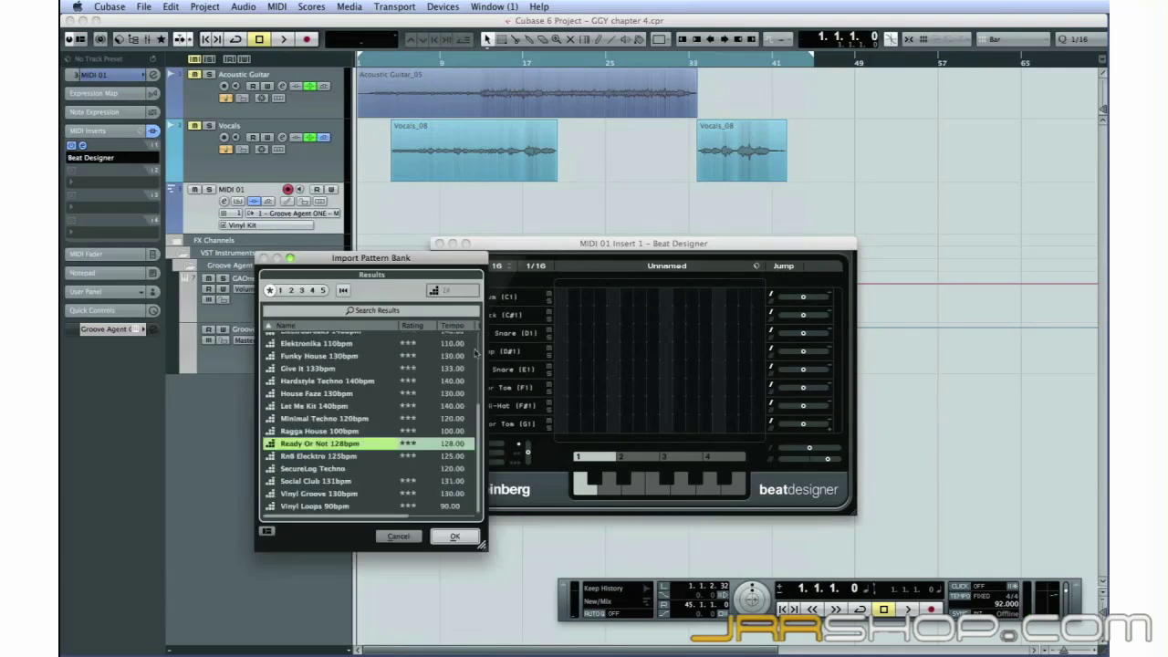
Step: Import the Vinyl Groove 130bpm pattern bank into Beat Designer
left_click(344, 495)
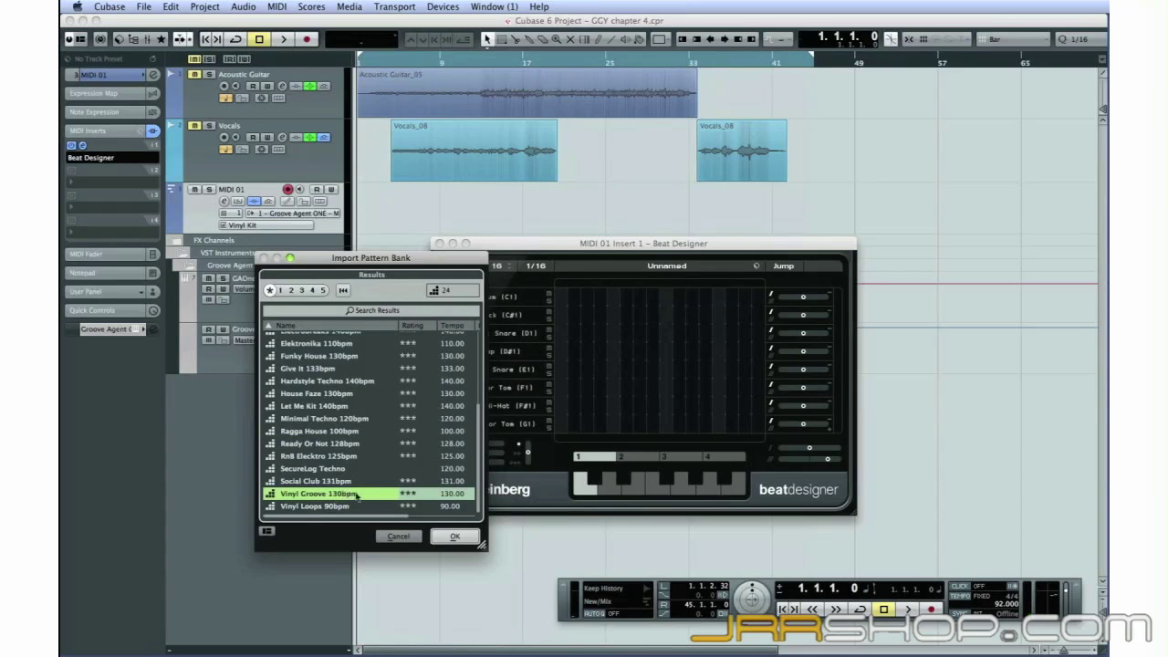
left_click(450, 537)
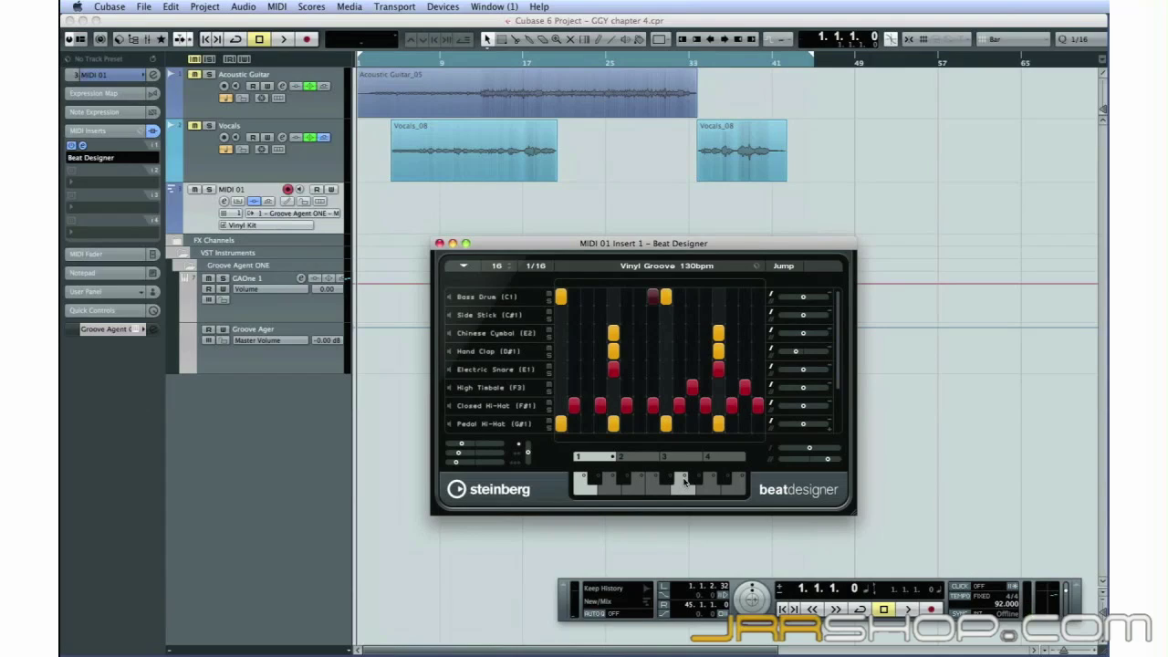
left_click(612, 491)
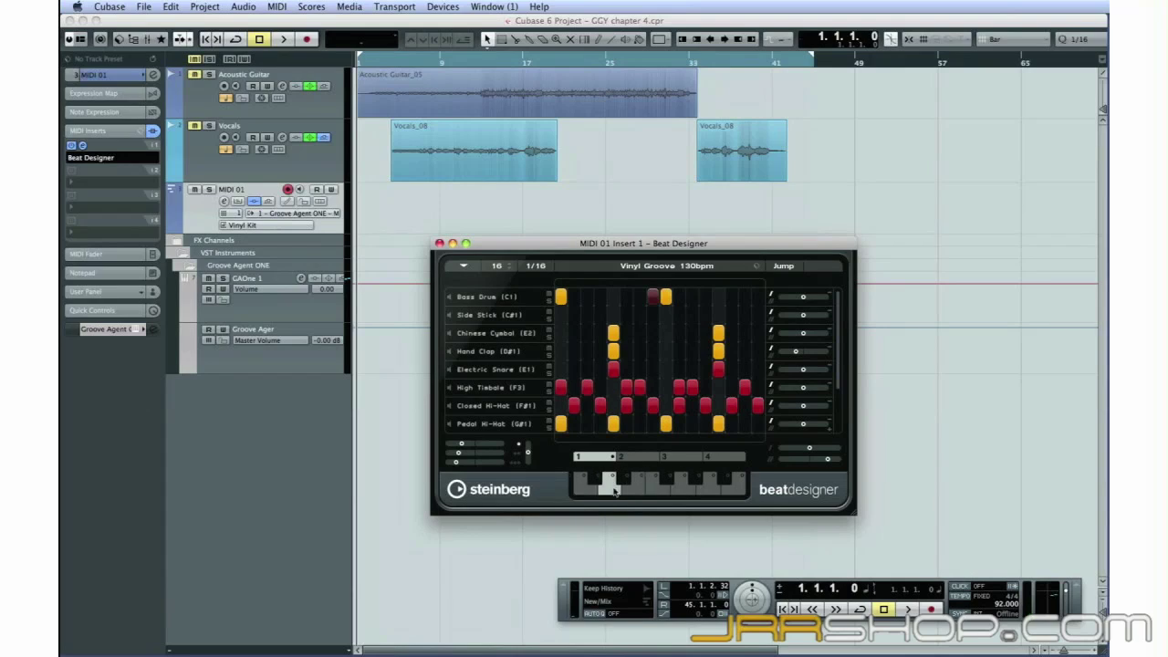
left_click(676, 490)
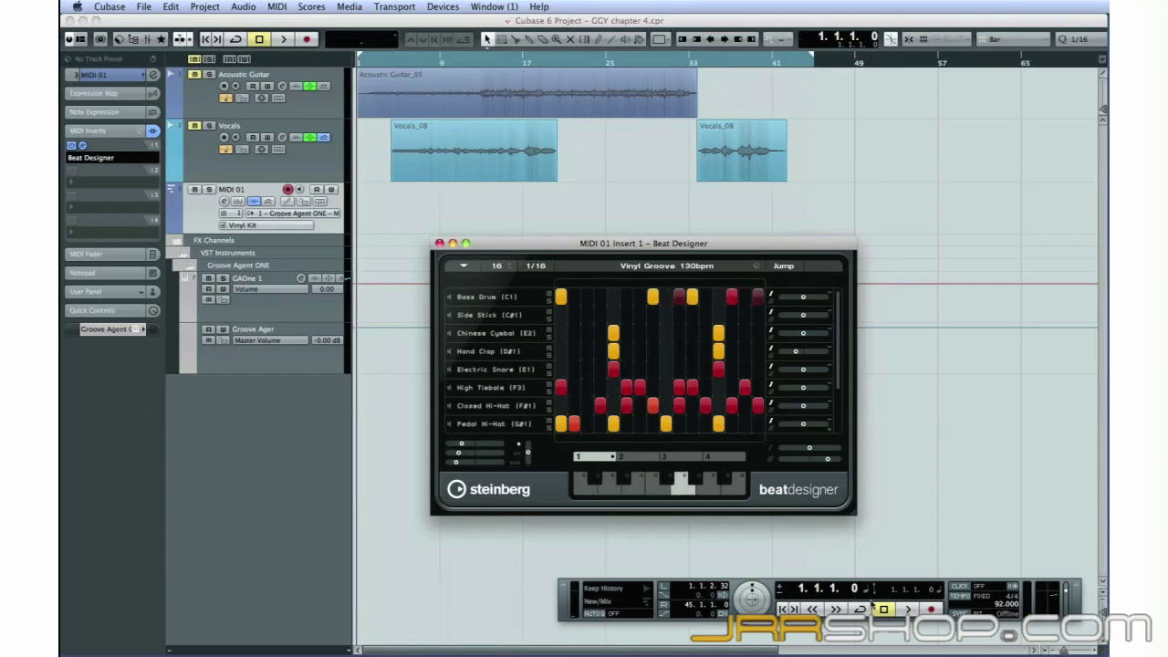
left_click(907, 608)
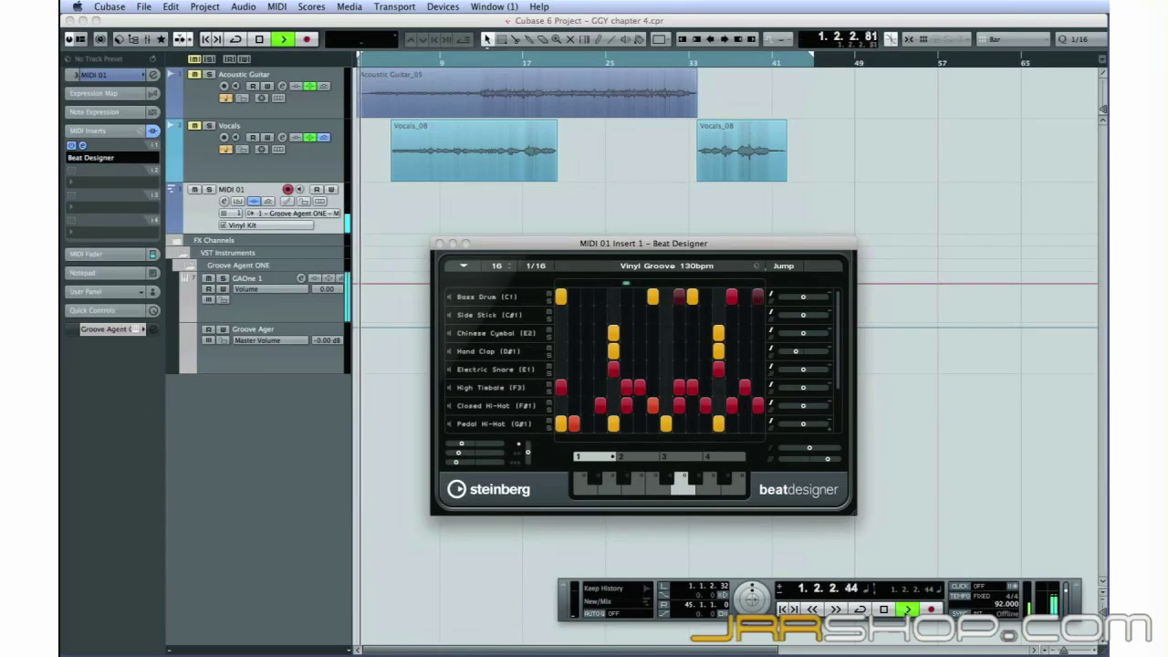
left_click(883, 608)
left_click(592, 490)
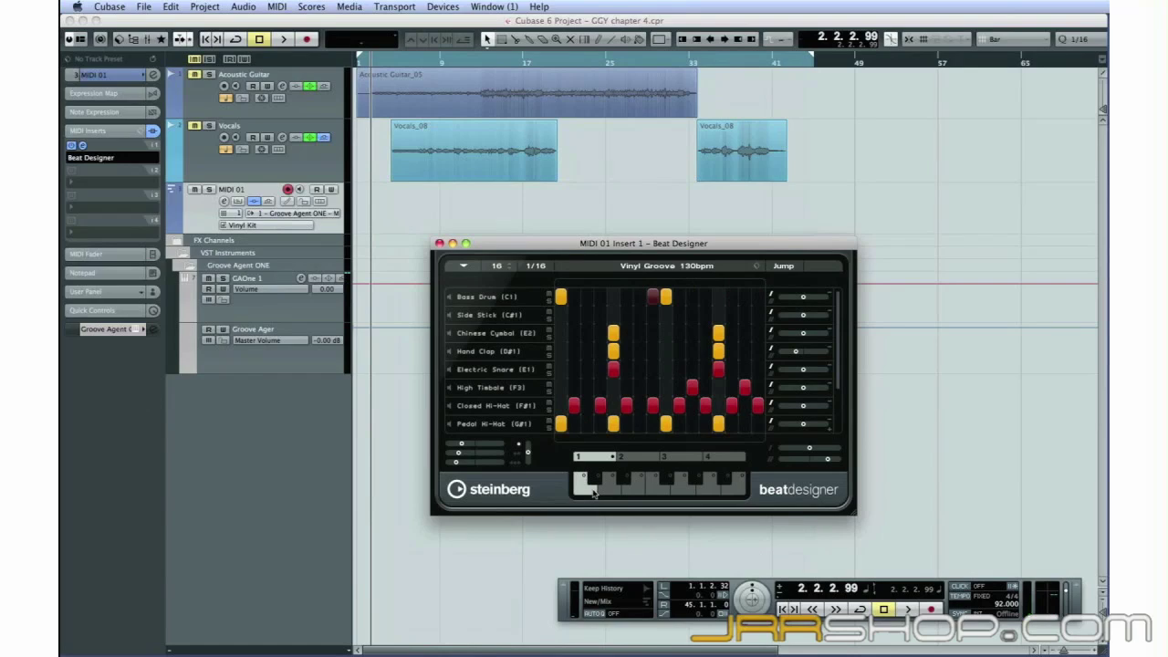
Step: Insert the current pattern, then the whole subbank, as MIDI parts at the cursor
left_click(463, 266)
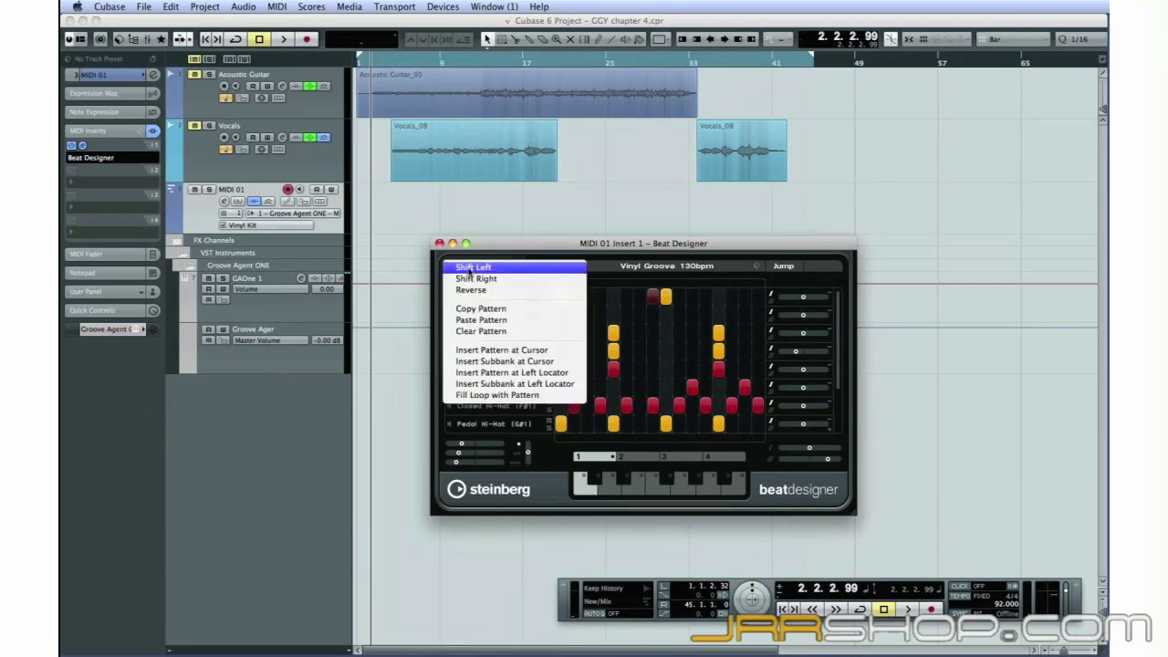
left_click(501, 350)
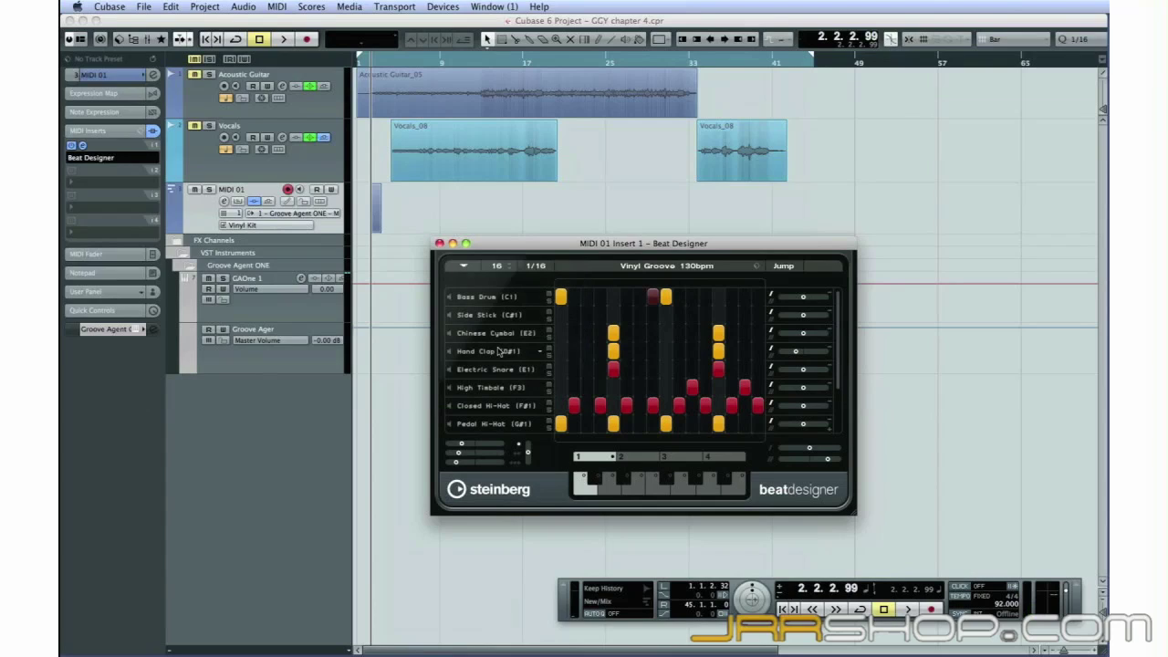
left_click(635, 491)
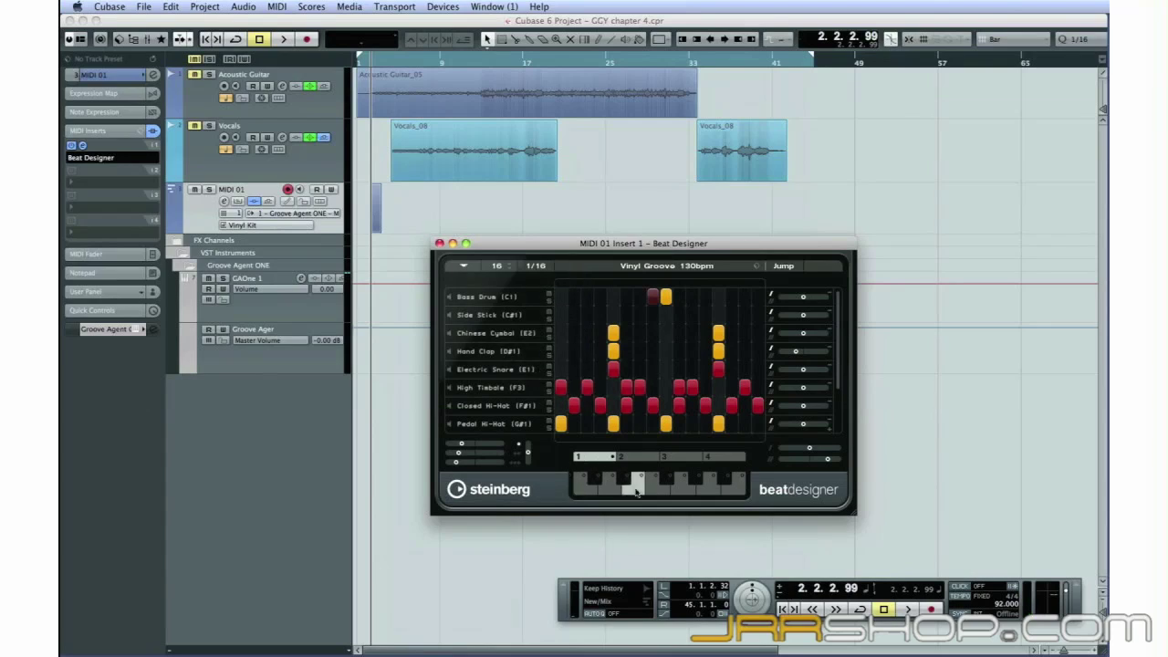
left_click(463, 267)
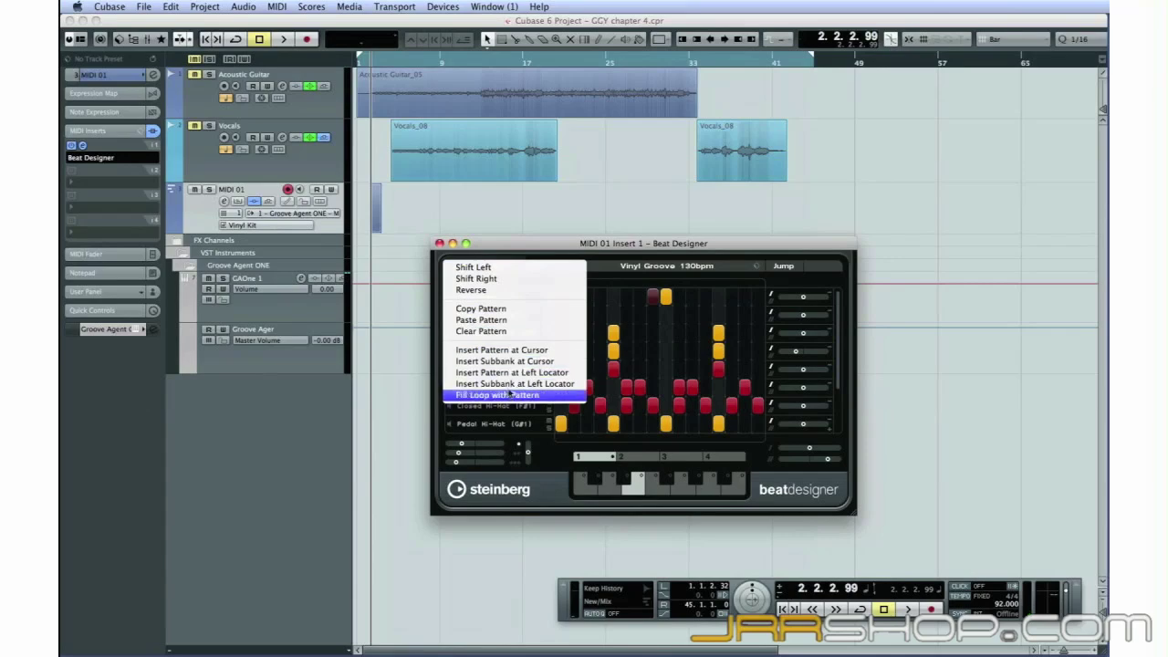
left_click(505, 361)
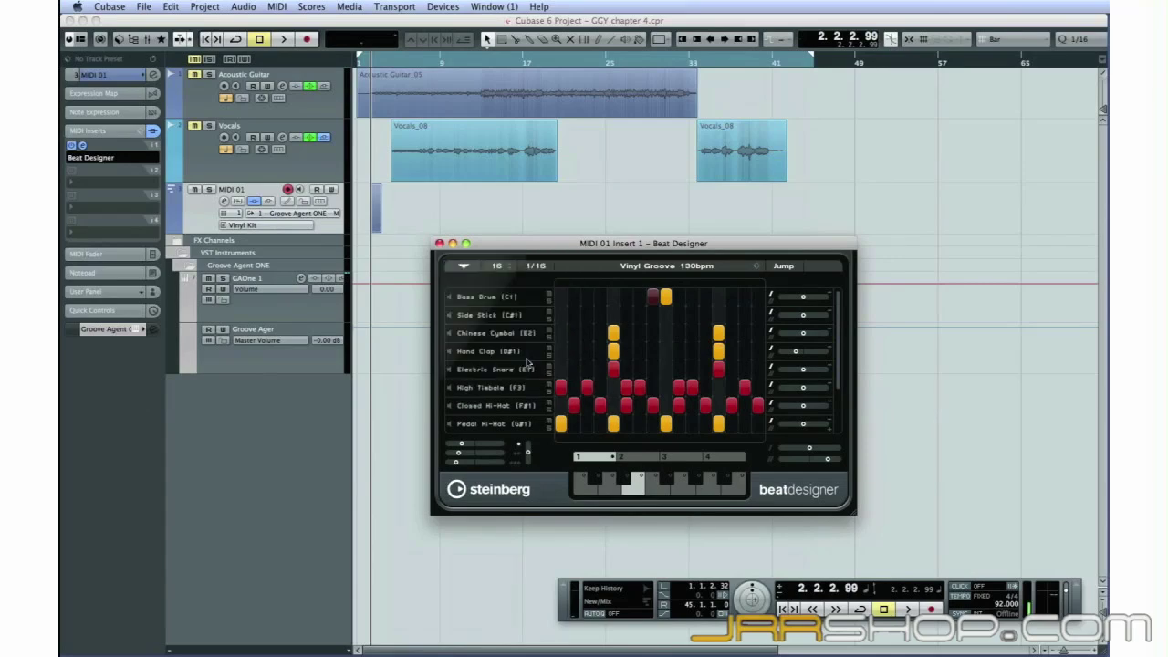
left_click(71, 149)
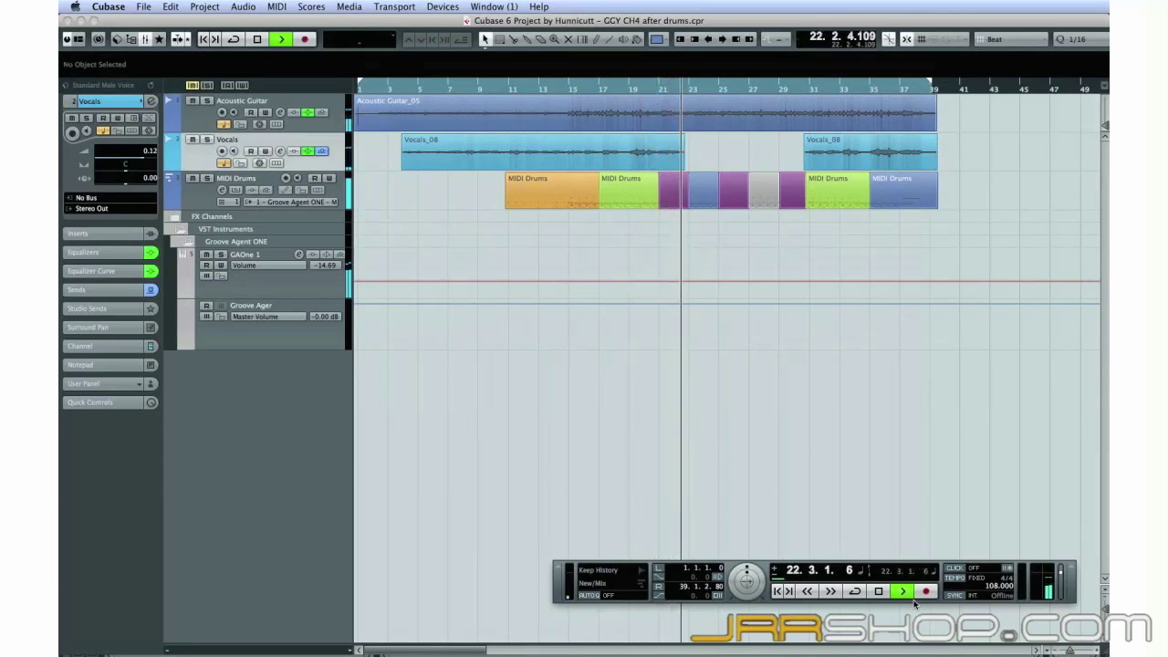
Step: Stop playback of 'GGY CH4 after drums' and select the MIDI Drums track
key("space")
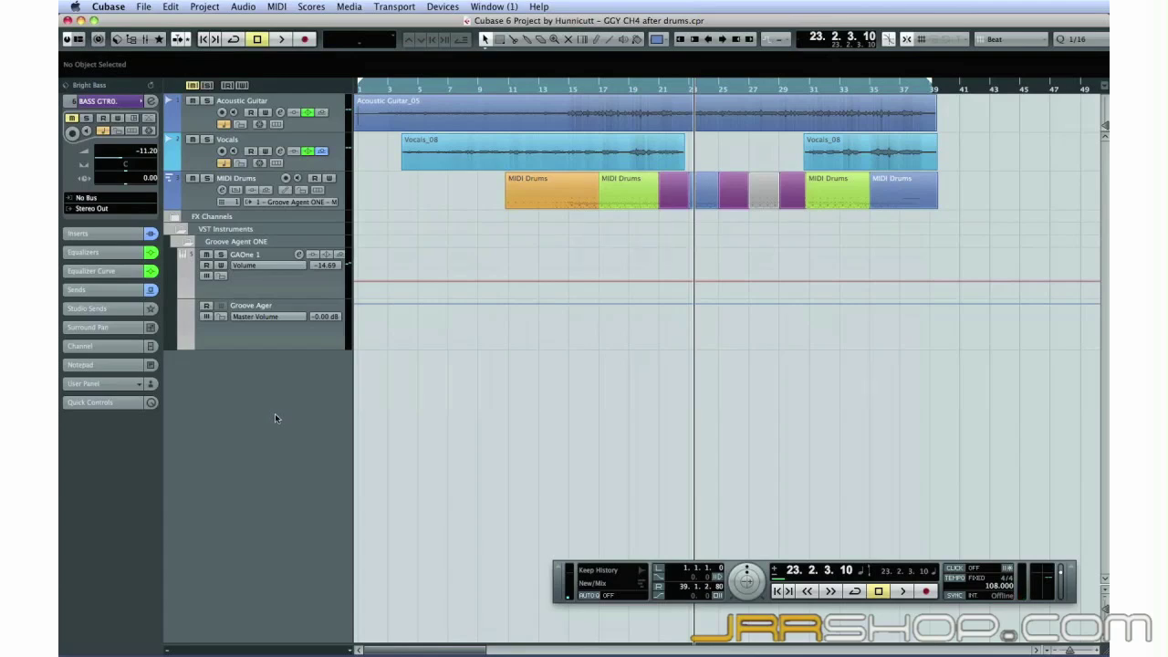
left_click(203, 203)
Step: Add an instrument track using Synth > HALion Sonic SE below MIDI Drums
right_click(202, 202)
mouse_move(204, 203)
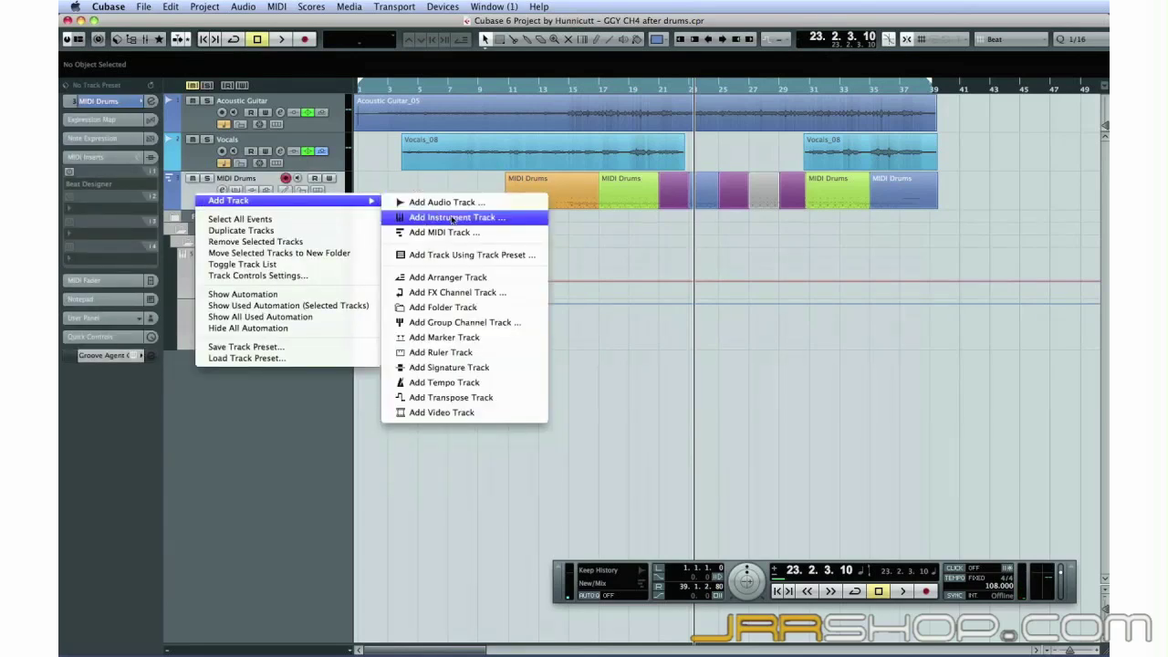
left_click(498, 220)
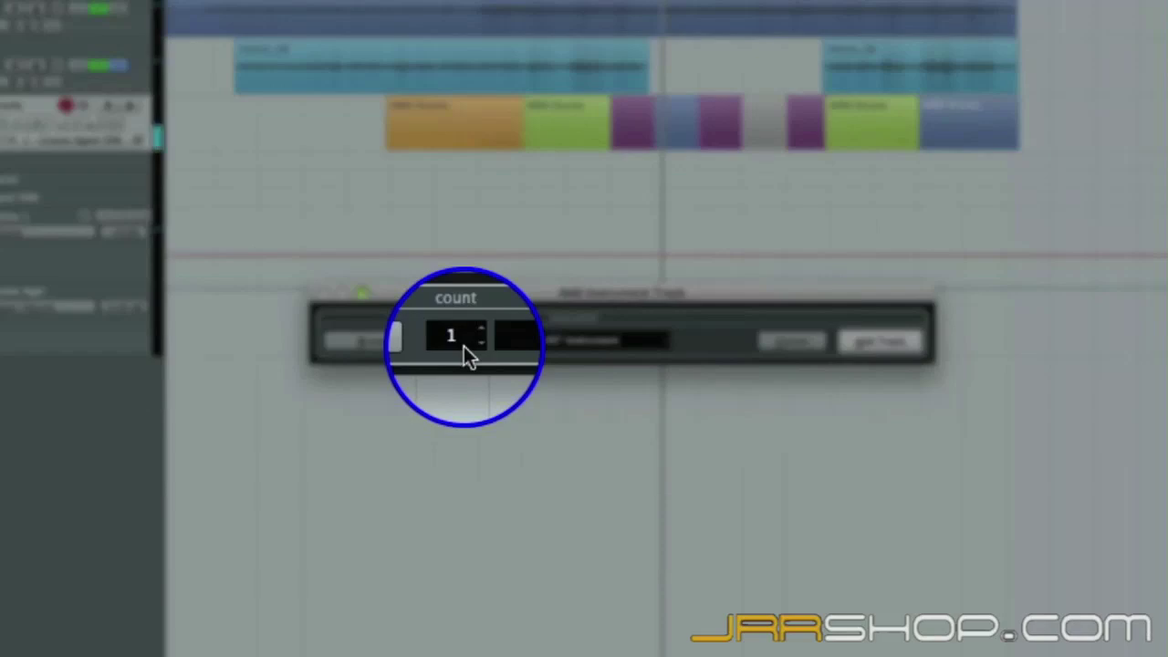
left_click(663, 341)
mouse_move(628, 428)
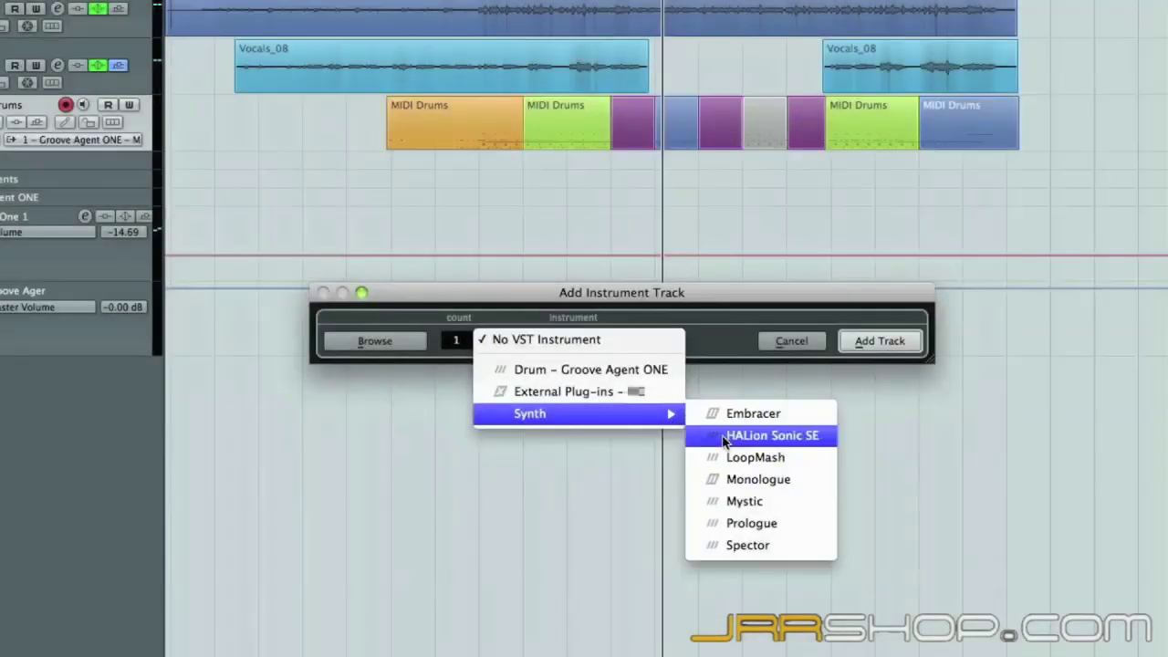
left_click(730, 436)
left_click(843, 339)
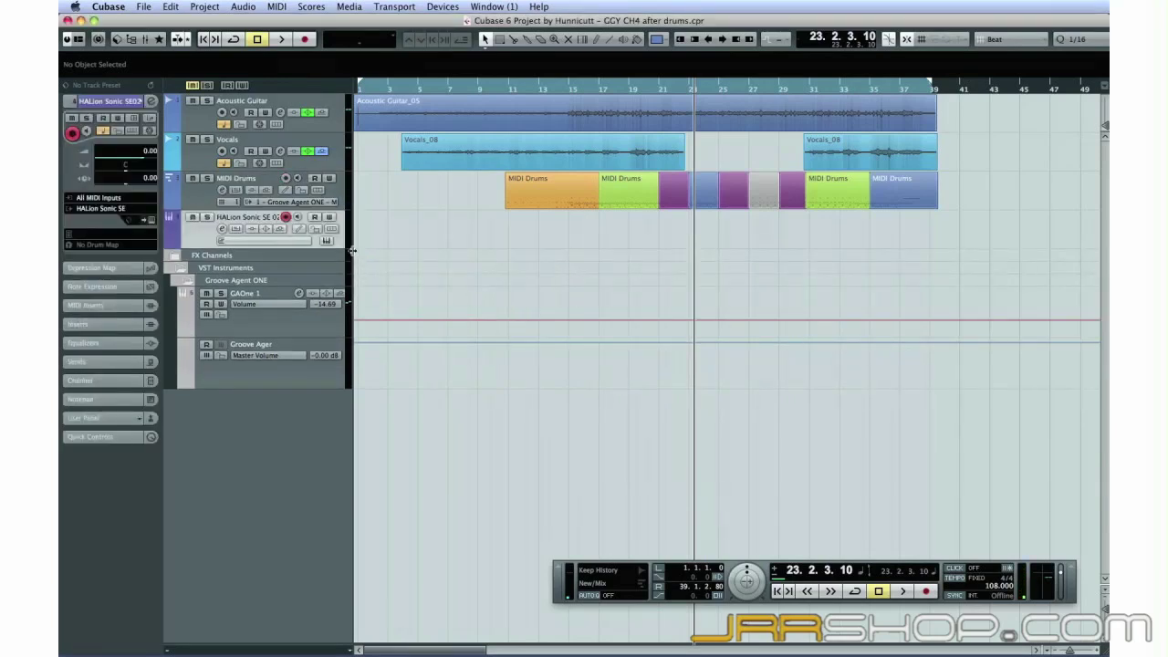
Step: Widen the track list, open HALion Sonic SE on the instrument track, and load the S90 Factory program
left_click_drag(349, 253, 392, 252)
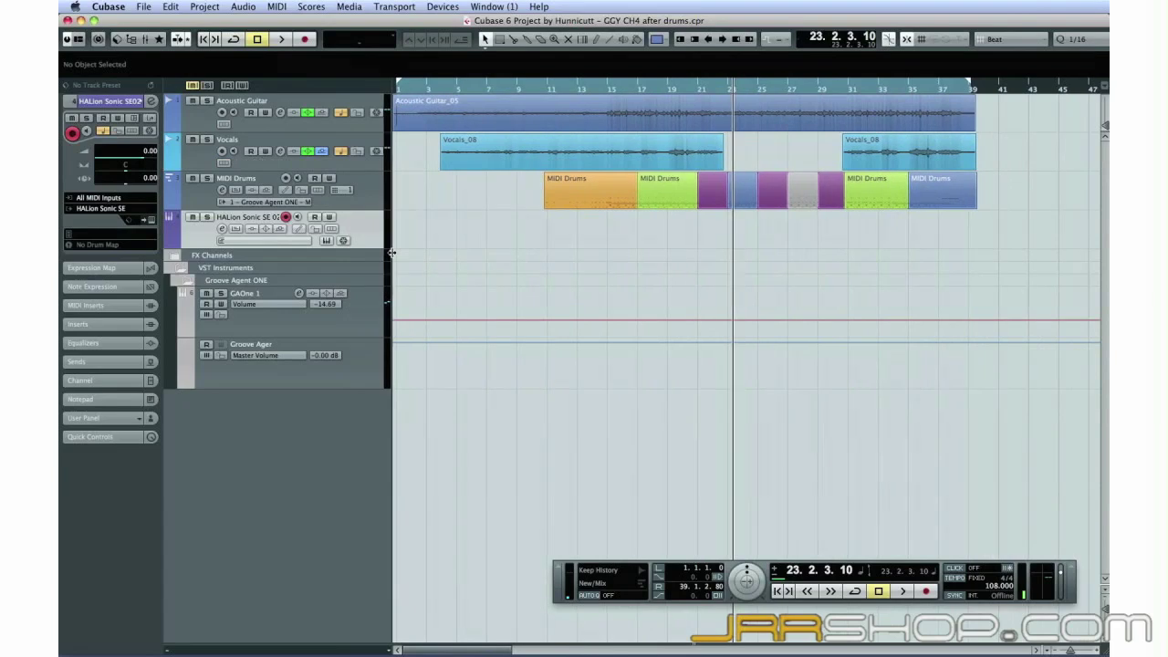
left_click(154, 221)
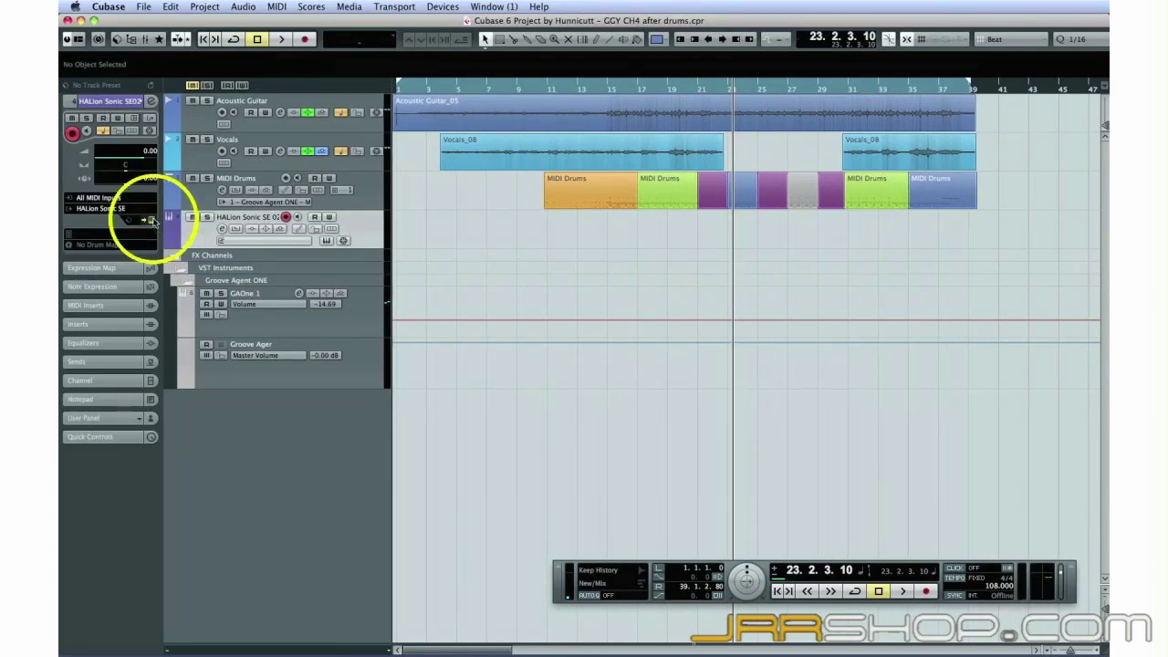
left_click(154, 220)
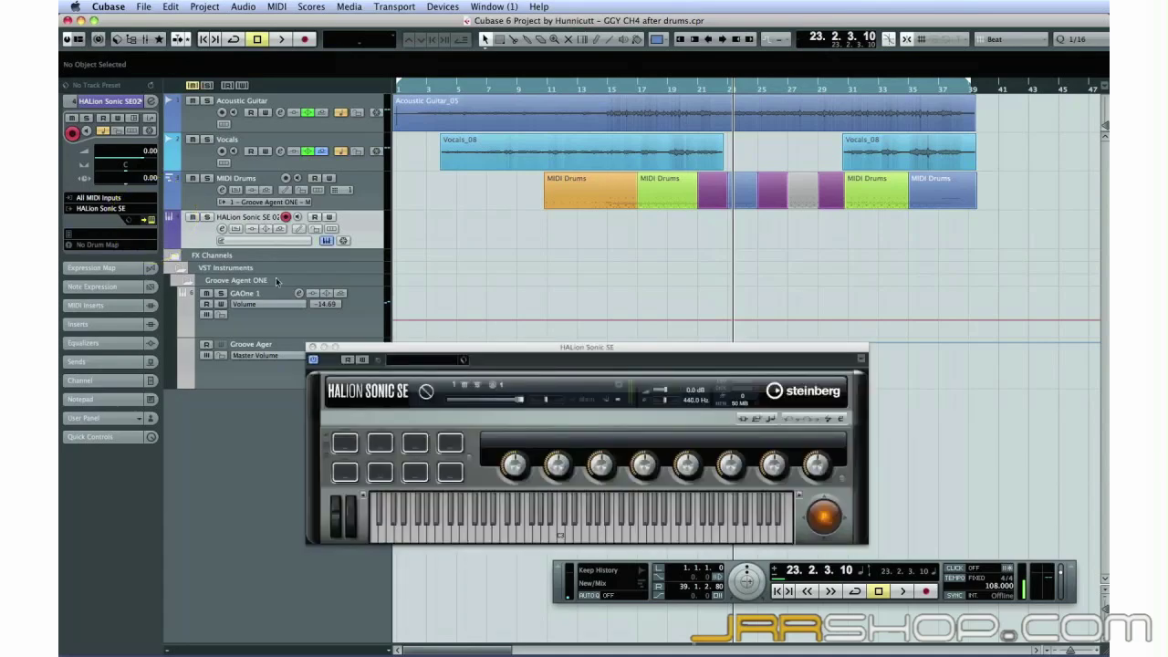
left_click(265, 240)
left_click(438, 565)
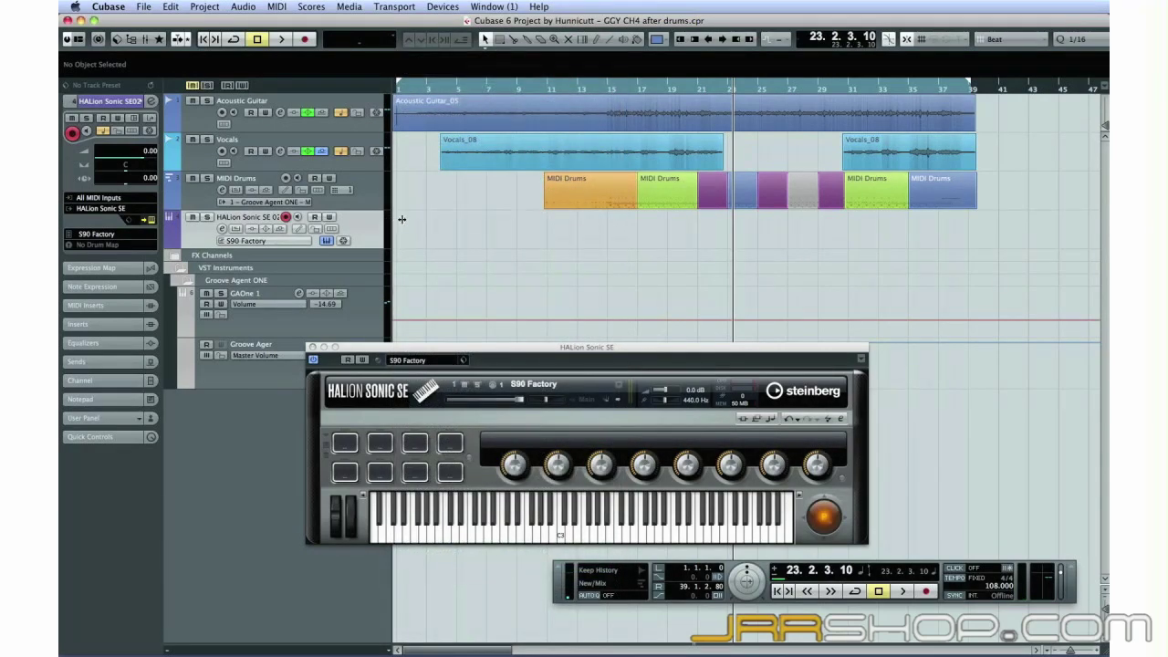
Step: Rename the HALion Sonic SE track to Piano and the MIDI Drums track to Drums, then select Piano
double_click(248, 217)
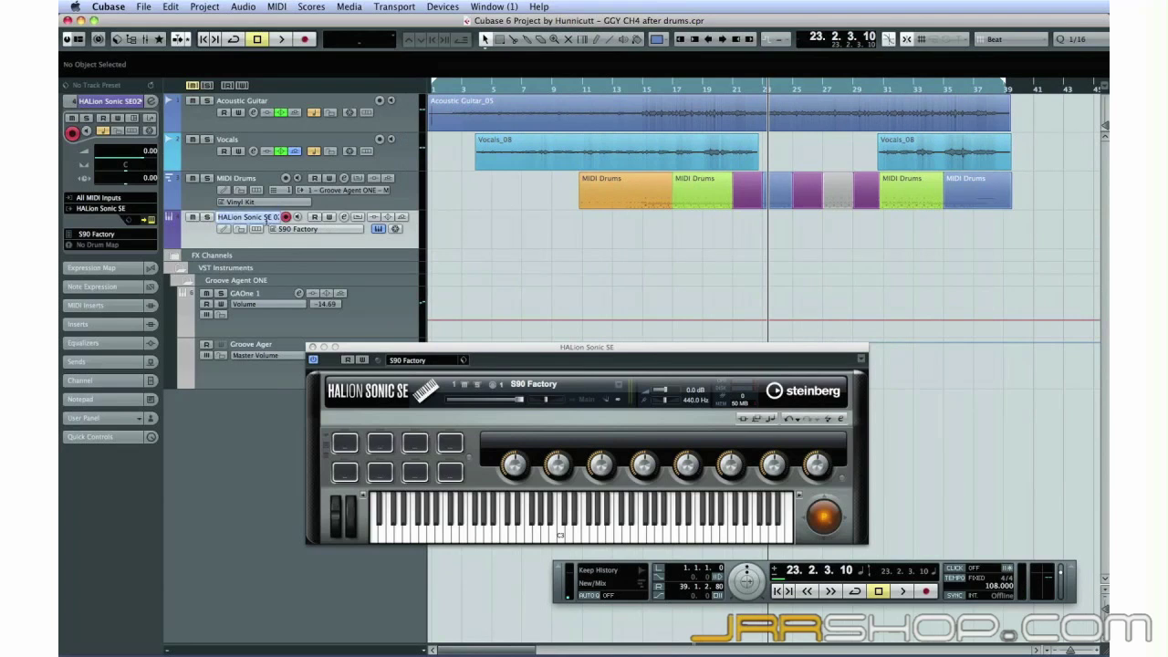
type("Piano")
key("Return")
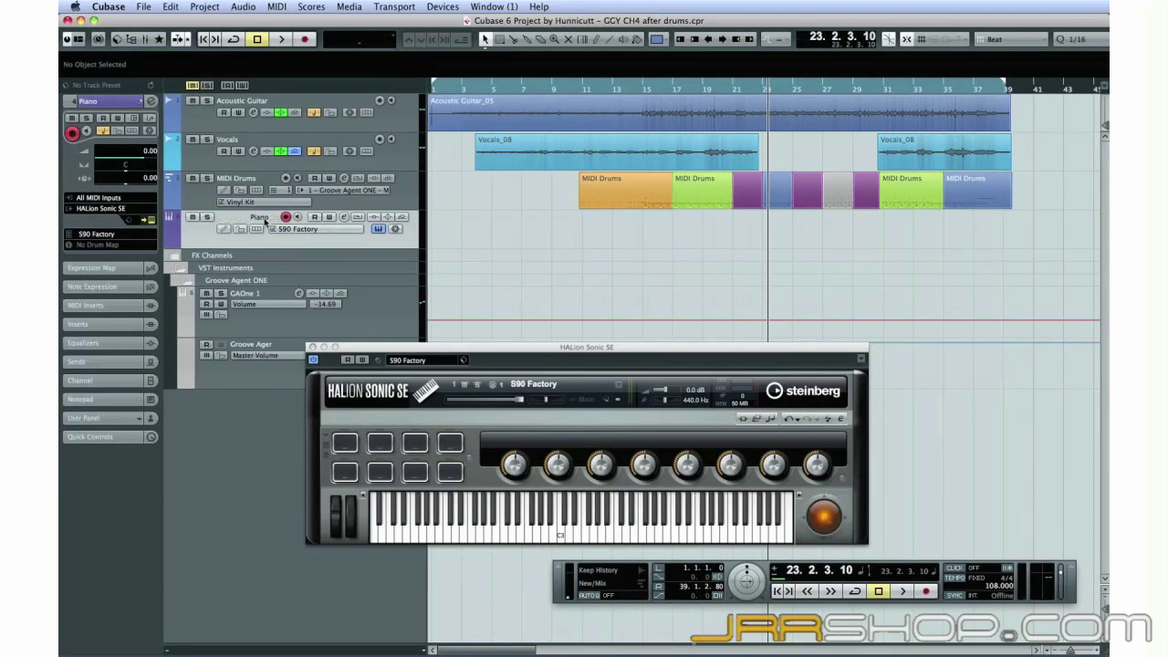
double_click(239, 179)
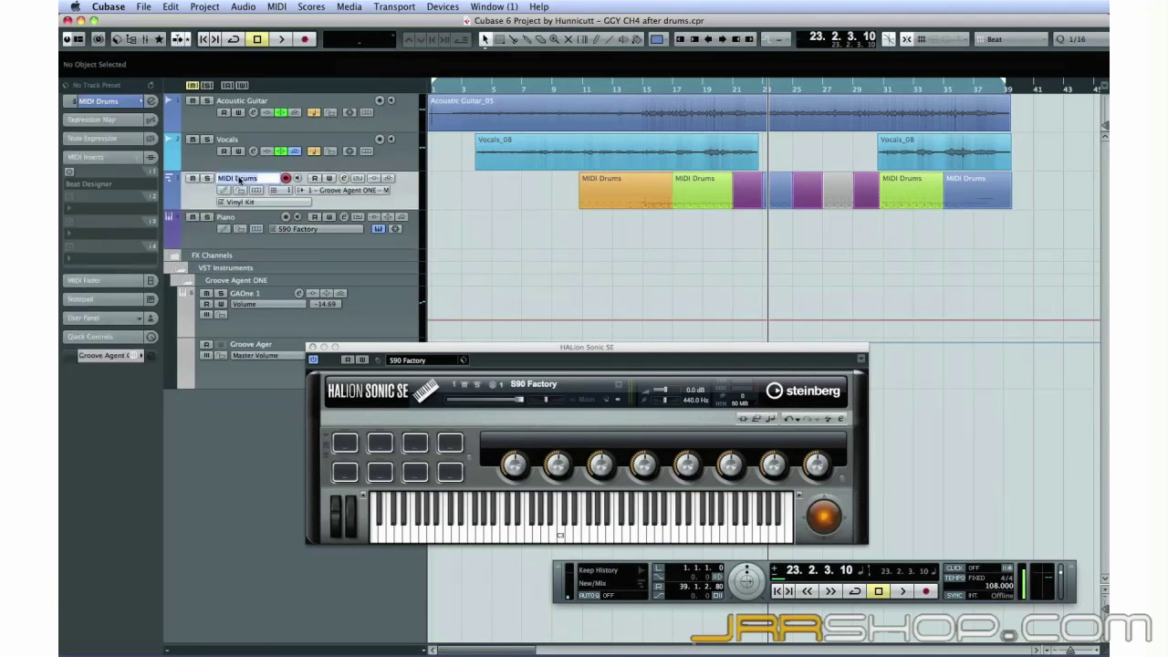
type("Dr")
key("Return")
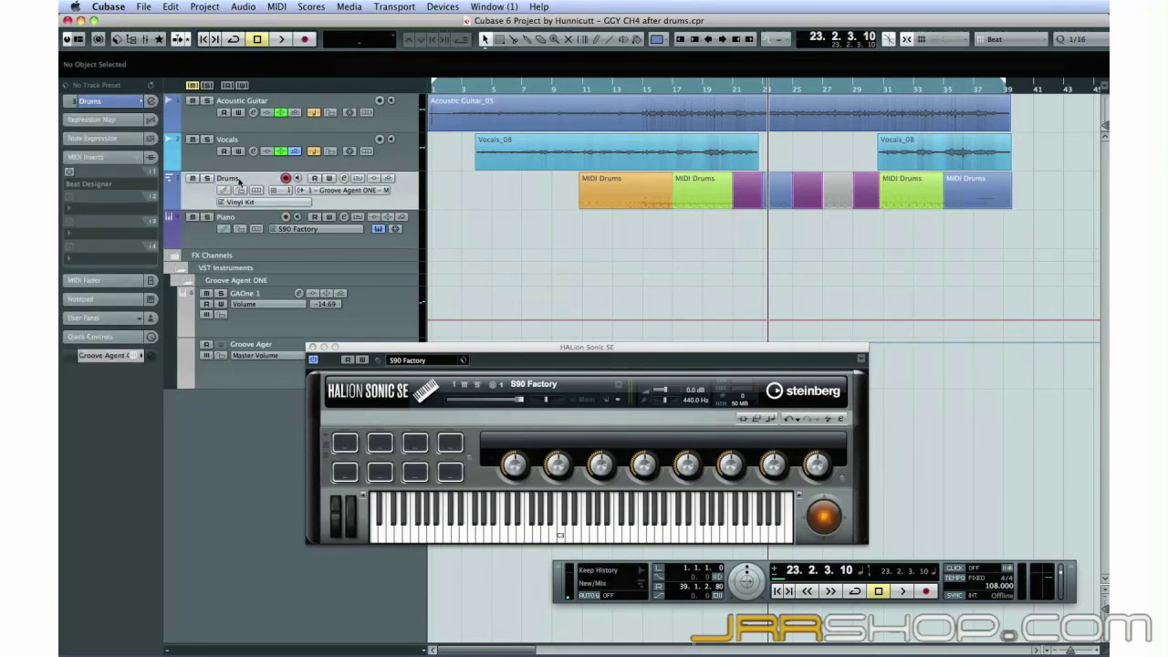
left_click(253, 239)
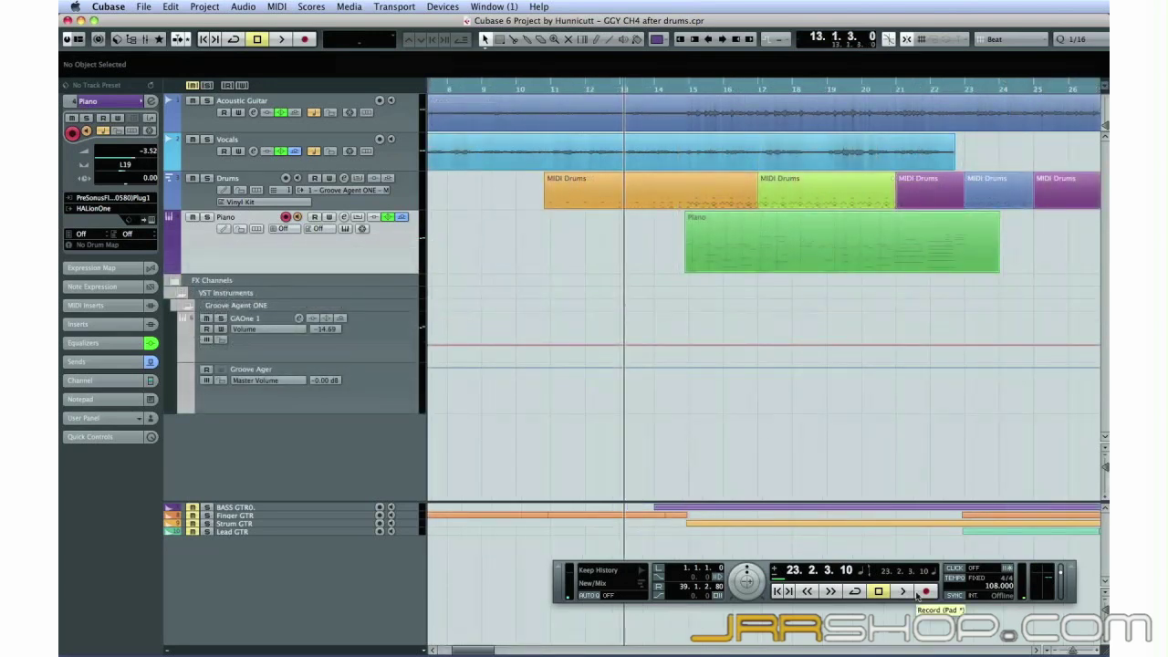
Step: Record a MIDI piano part on the Piano track, running from about bar 14 to bar 24
left_click(916, 591)
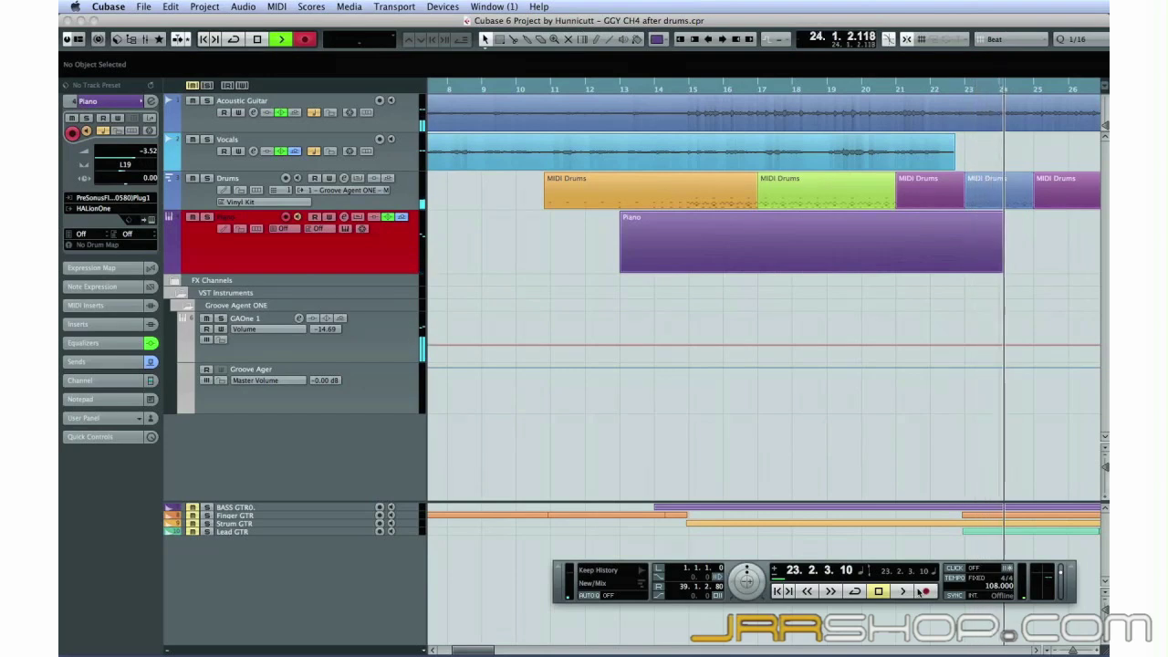
key("space")
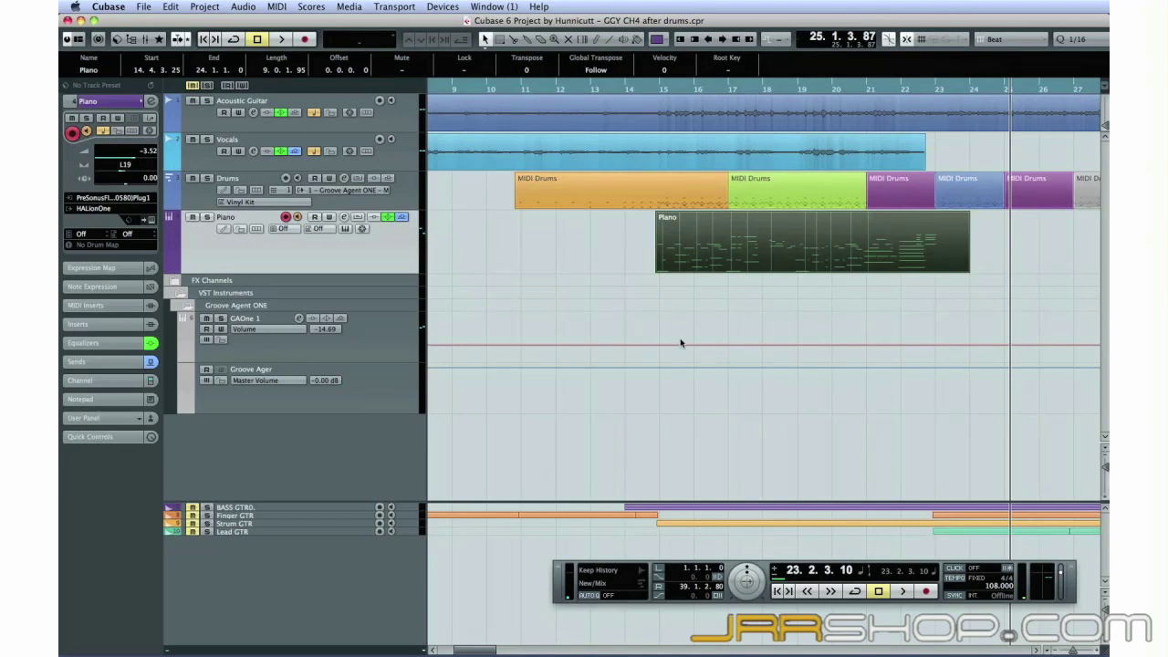
Step: Open the Piano part in the Key Editor, resize the low note before bar 16, and lower its velocity to about 41
double_click(674, 236)
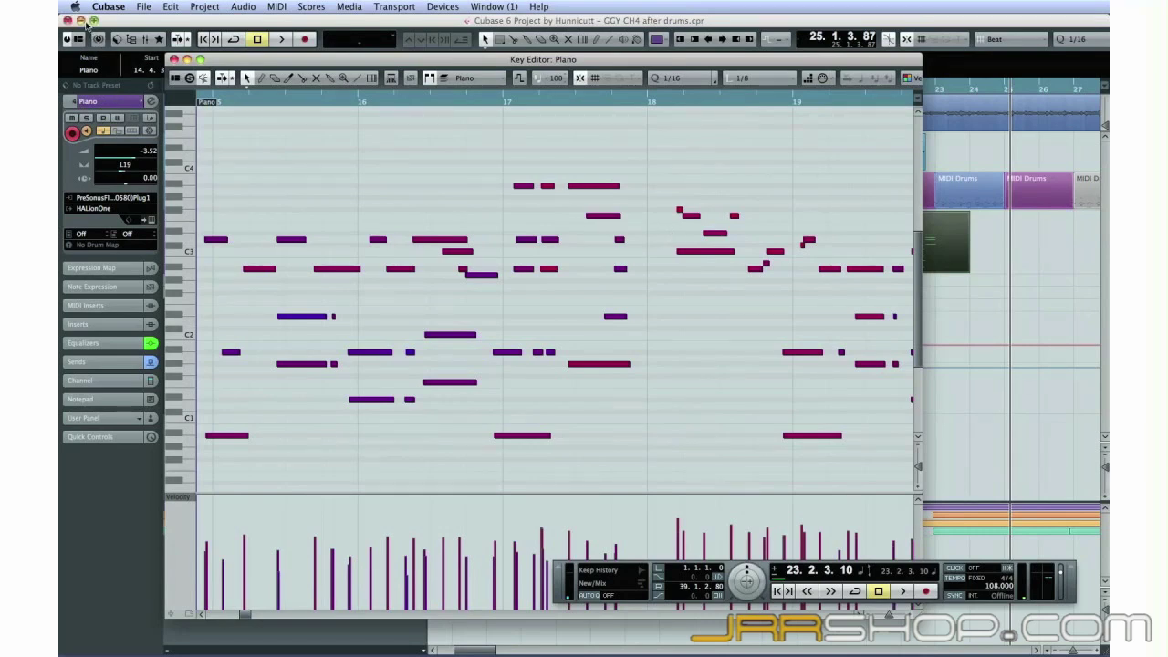
left_click(80, 20)
left_click_drag(228, 61, 239, 45)
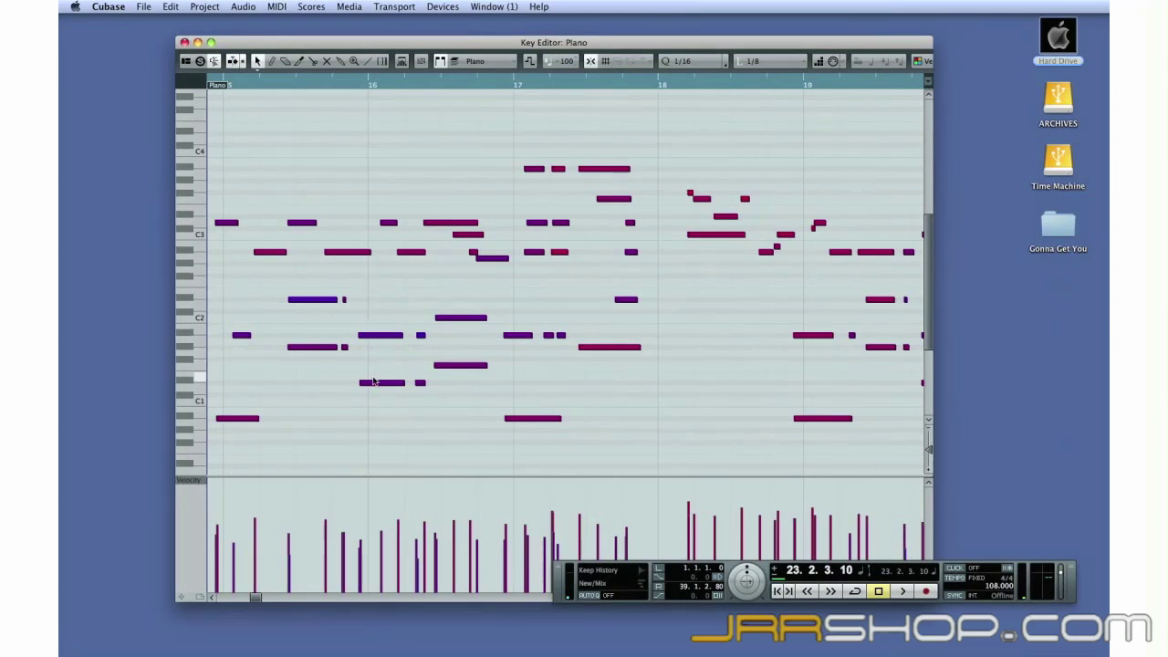
mouse_move(396, 382)
left_mouse_down()
mouse_move(415, 383)
mouse_move(399, 390)
left_mouse_up()
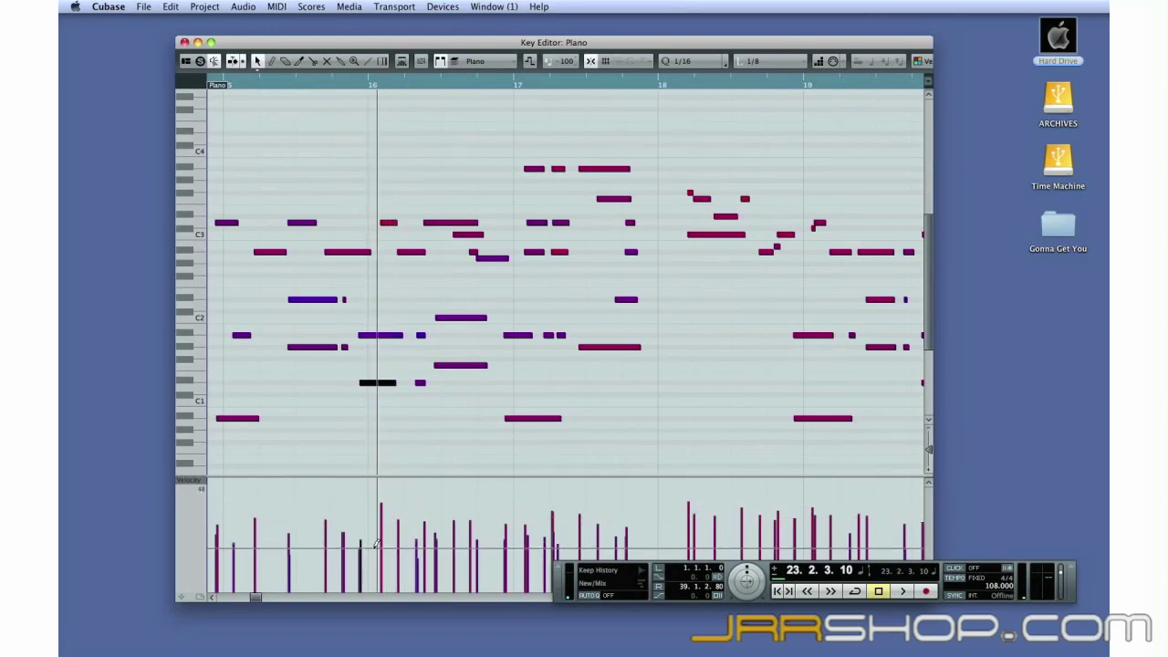
left_click(387, 544)
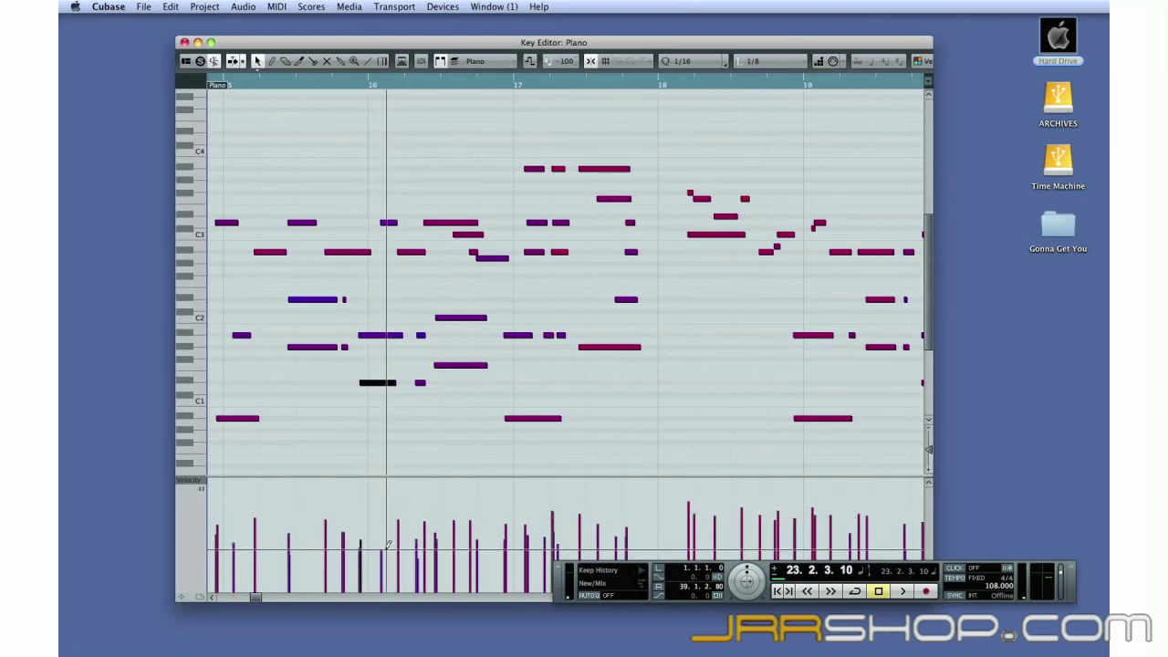
Step: Move the low note before bar 16 up to just below C4 and erase the note below C3
left_click(285, 62)
left_click(256, 61)
left_click(302, 221)
left_click_drag(305, 216, 322, 163)
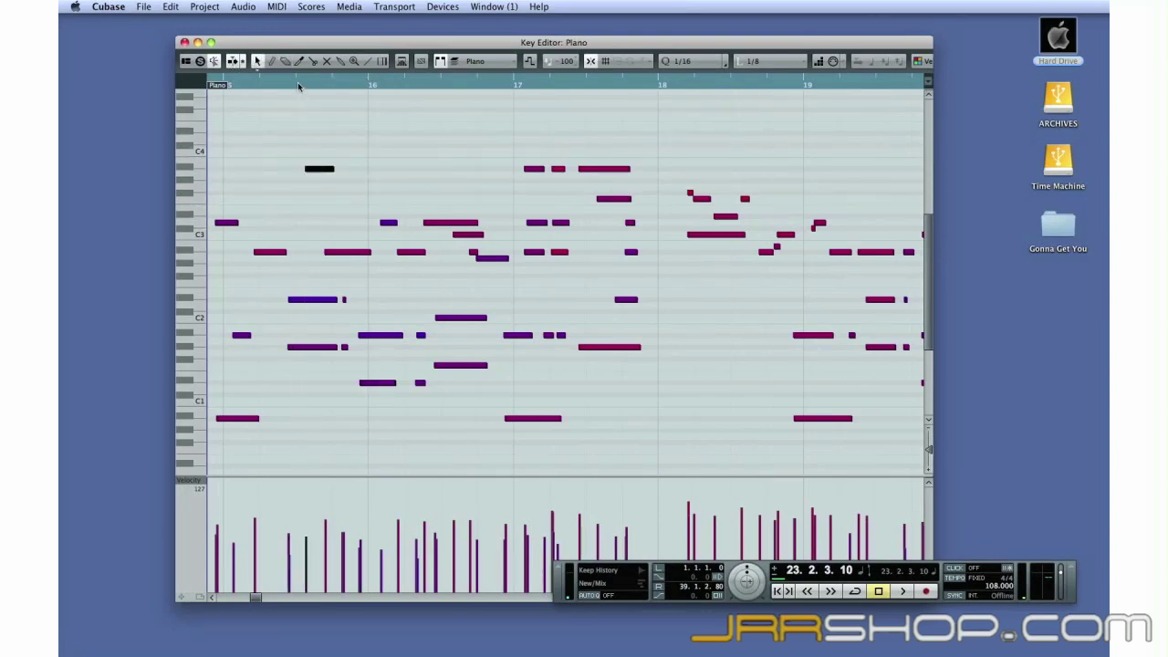
left_click(286, 61)
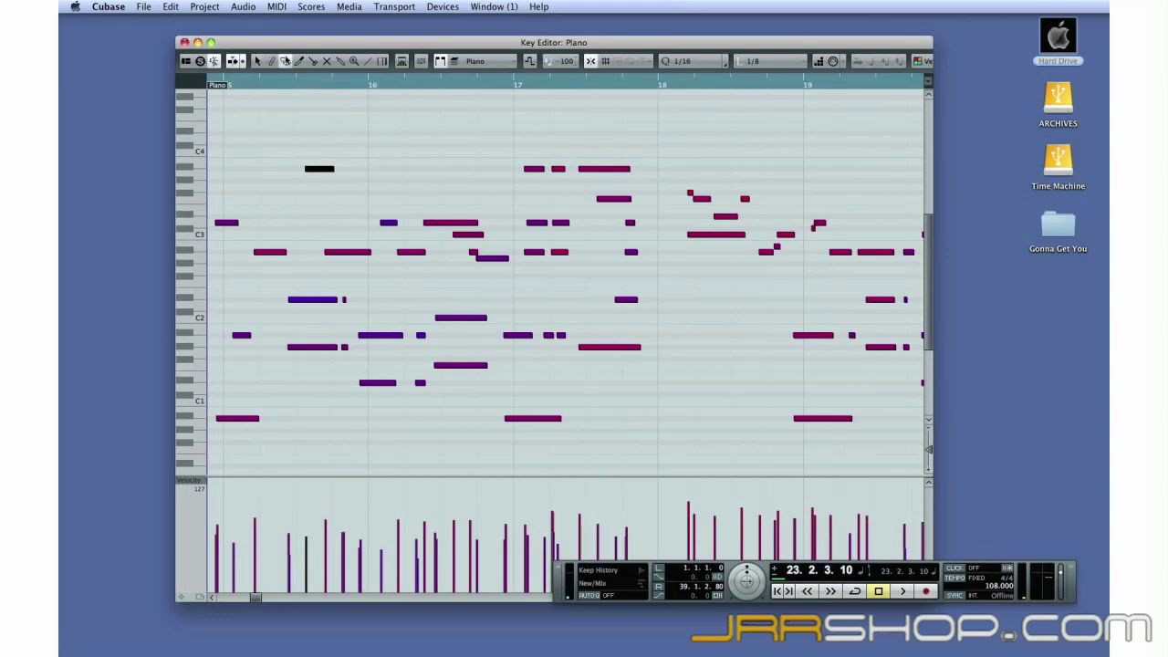
left_click(352, 251)
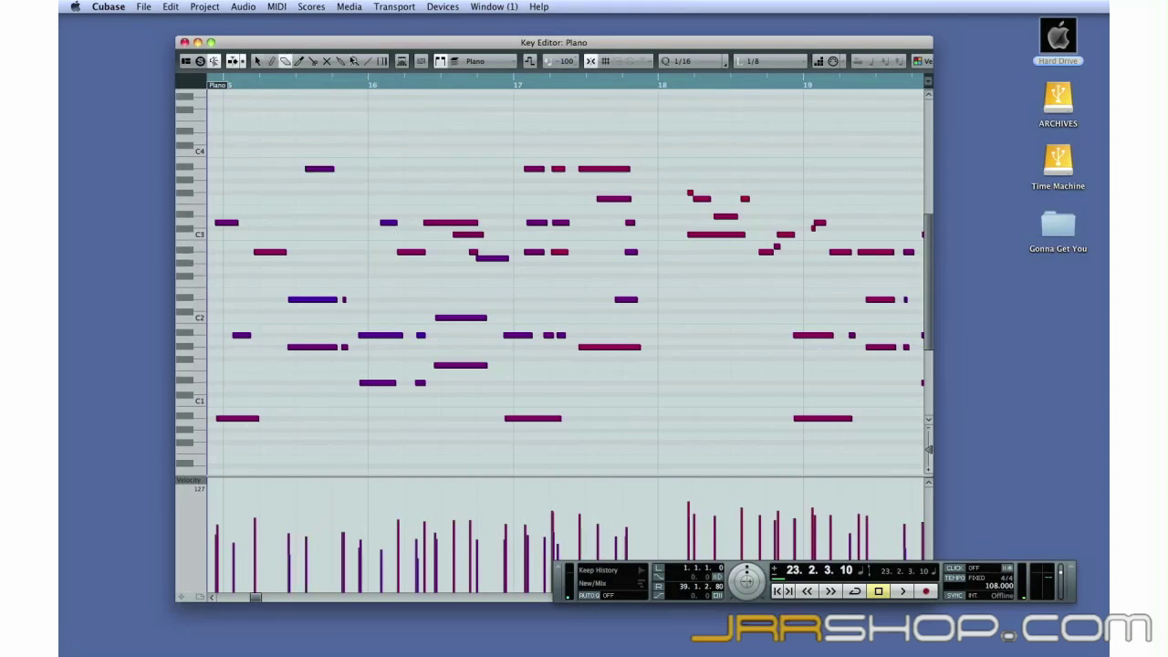
Step: Draw a new high note near C4 before bar 16 and shorten the note between bars 16 and 17
left_click(272, 61)
mouse_move(299, 163)
left_mouse_down()
mouse_move(324, 176)
mouse_move(368, 166)
left_mouse_up()
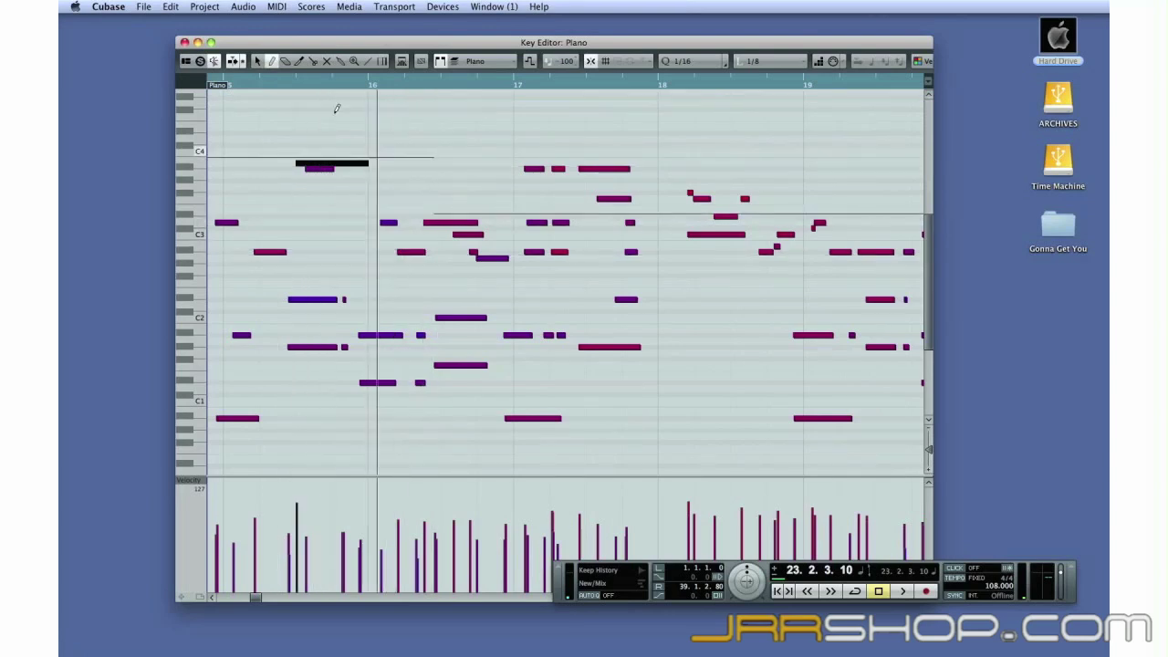
left_click(257, 61)
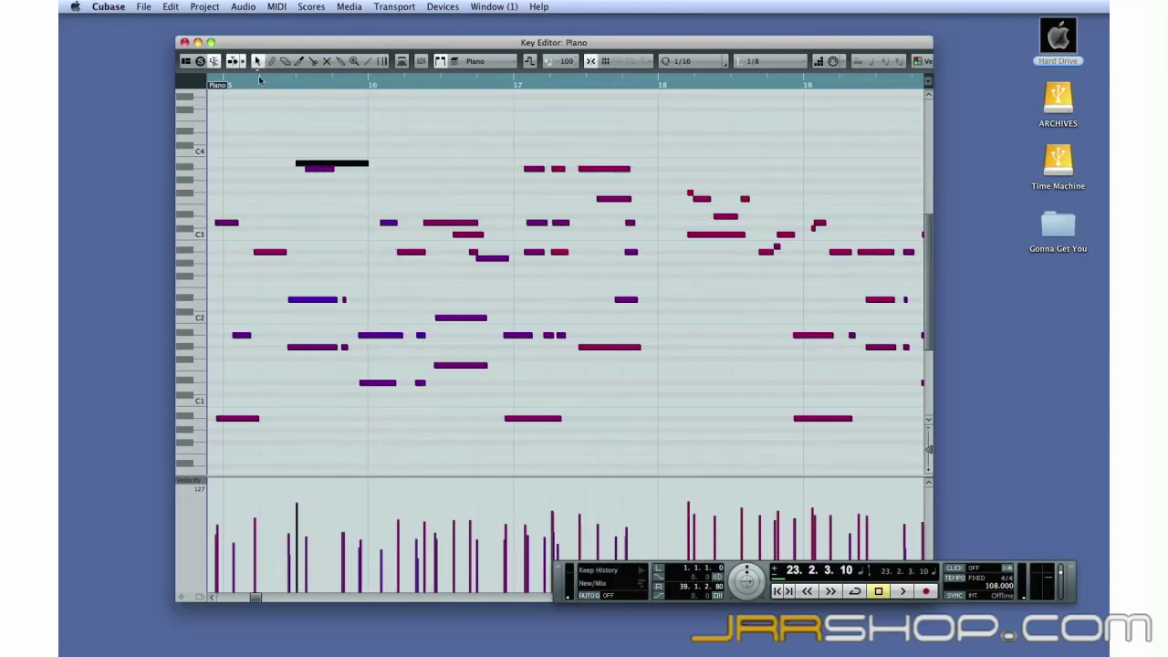
left_click(465, 223)
left_click_drag(473, 222, 442, 225)
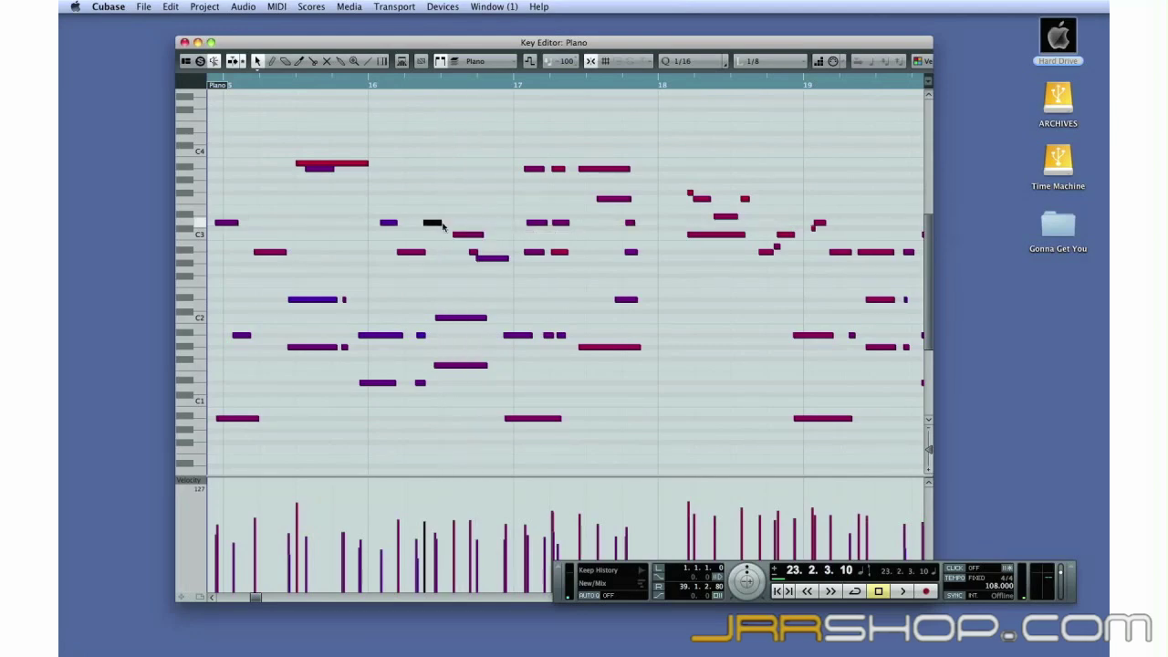